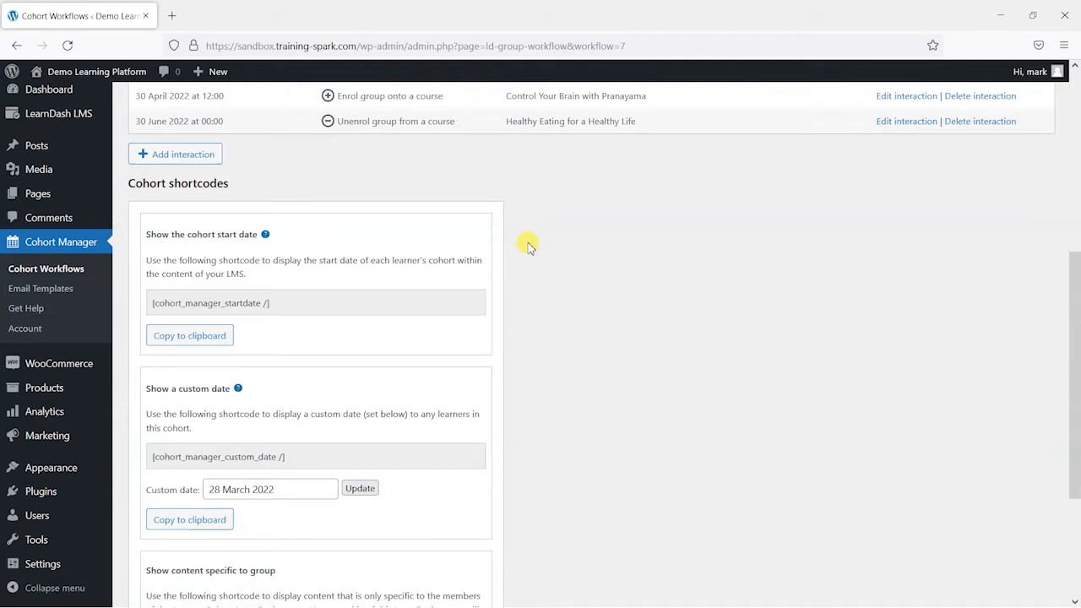
# Step: Switch to the learner's browser window and review the Healthy Eating for a Healthy Life course page down to its lesson list
pyautogui.hotkey('alt', 'Tab')
pyautogui.hotkey('alt', 'Tab')
pyautogui.scroll(4, 587, 369)
pyautogui.scroll(-4, 666, 302)
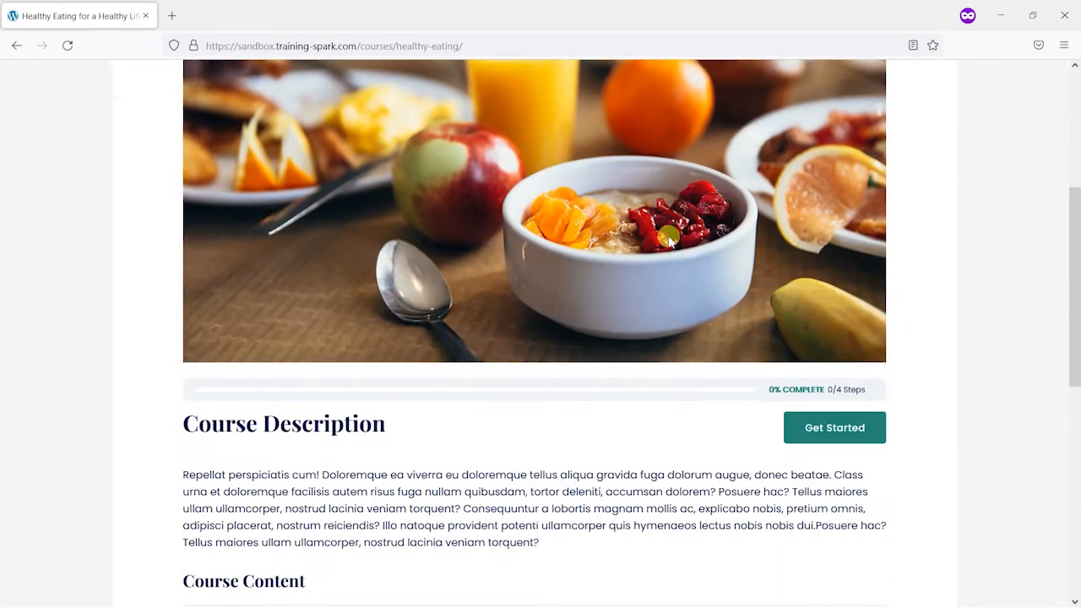
pyautogui.scroll(-3, 410, 354)
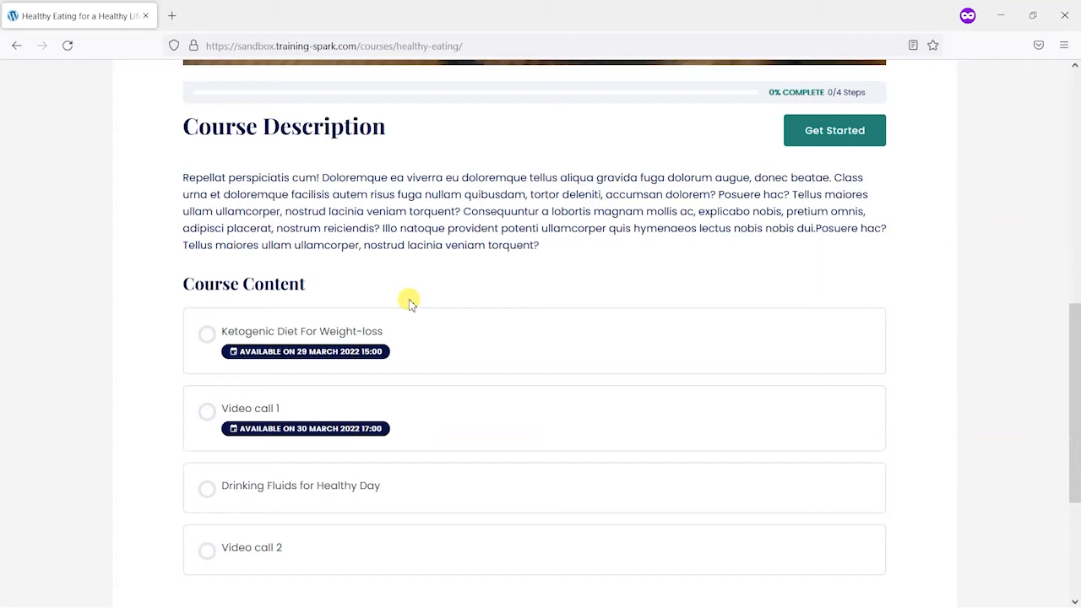
# Step: Return to the January Cohort workflow window and copy the cohort start date shortcode to the clipboard
pyautogui.press('alt')
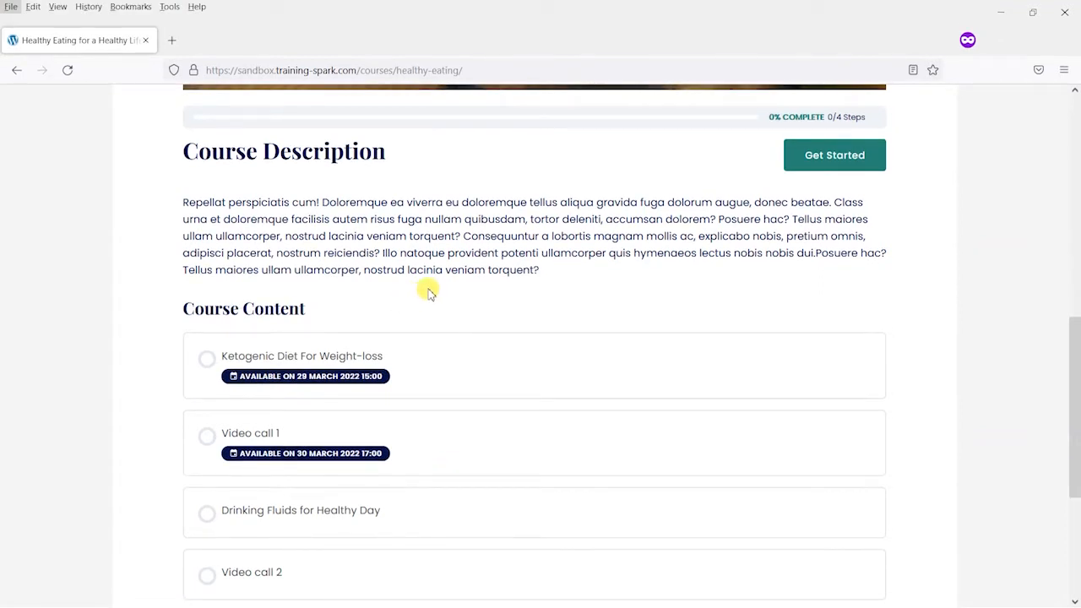
pyautogui.hotkey('alt', 'Tab')
pyautogui.click(425, 313)
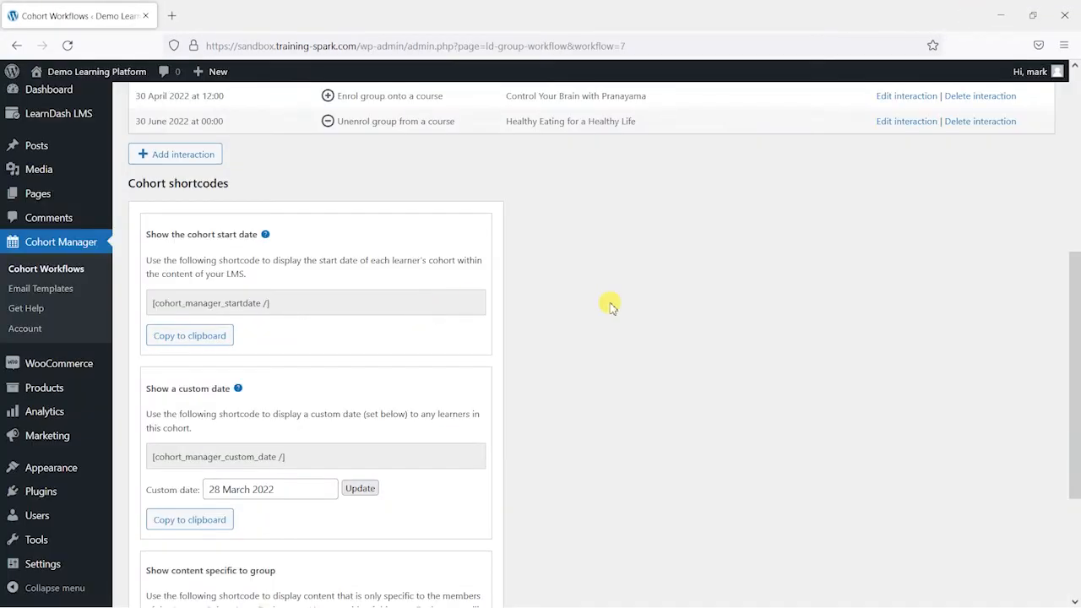
pyautogui.scroll(-1, 357, 234)
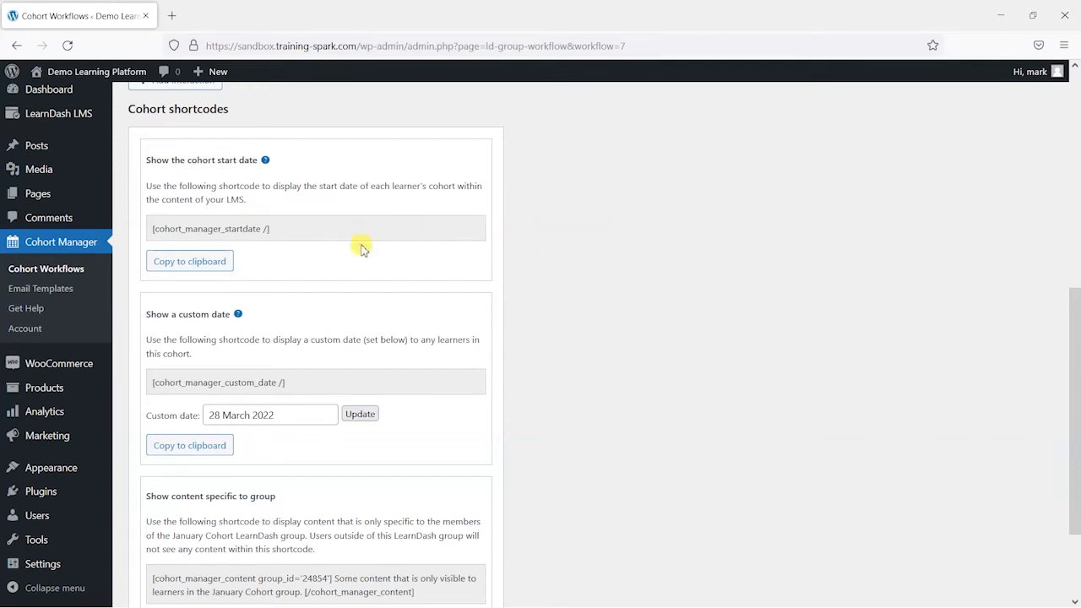
pyautogui.scroll(2, 179, 222)
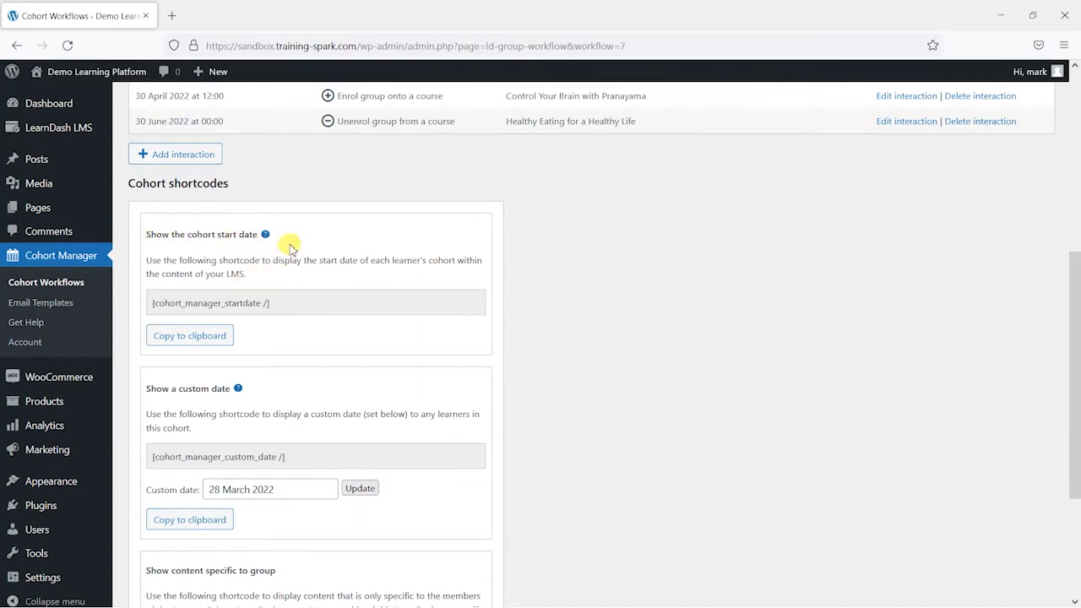
pyautogui.click(213, 340)
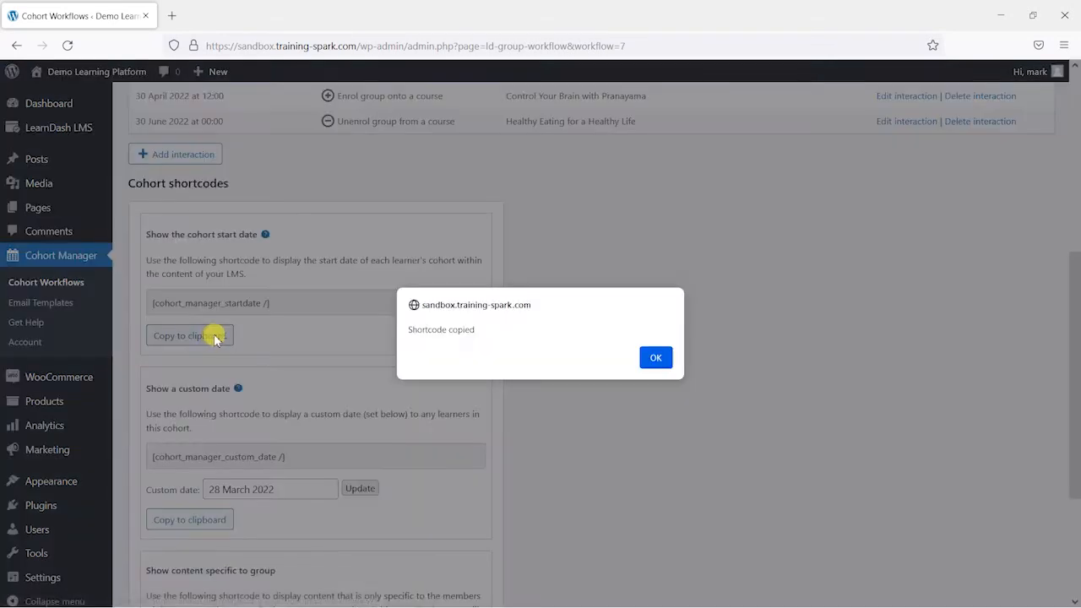
pyautogui.click(654, 362)
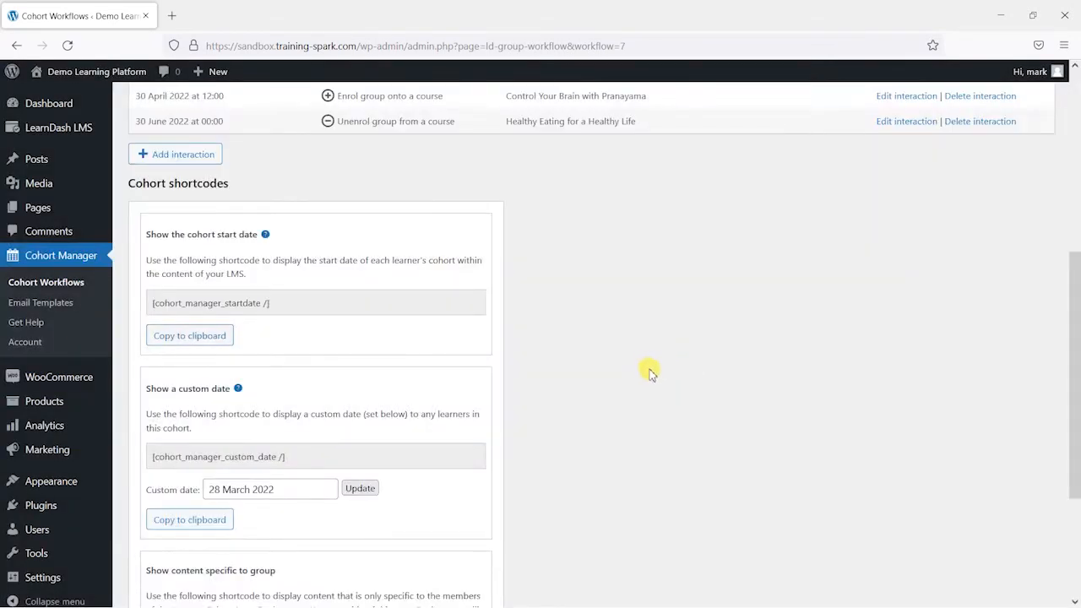
pyautogui.hotkey('alt', 'Tab')
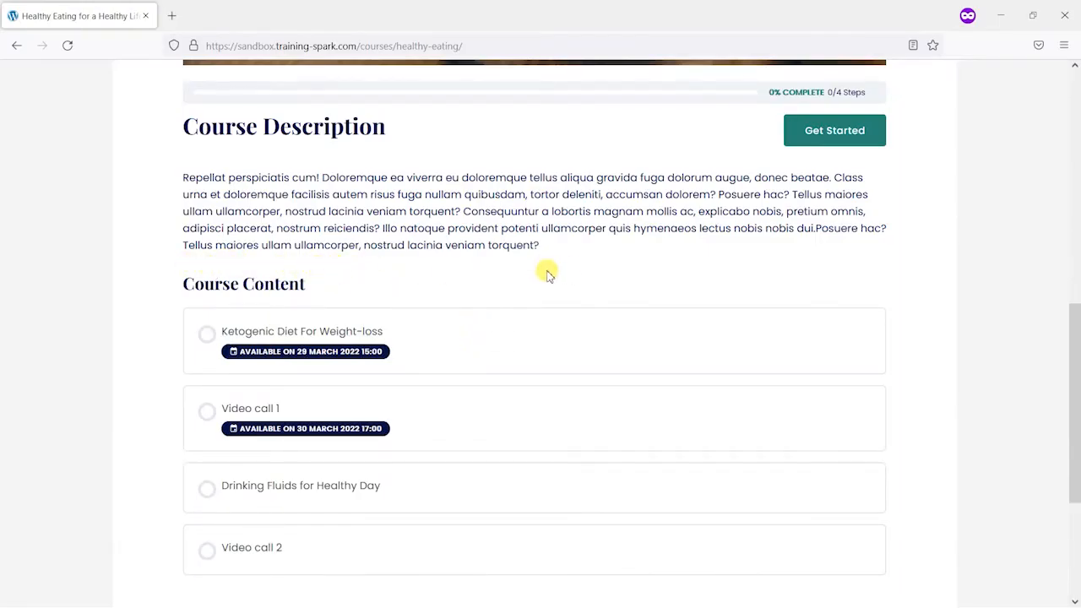
pyautogui.hotkey('alt', 'Tab')
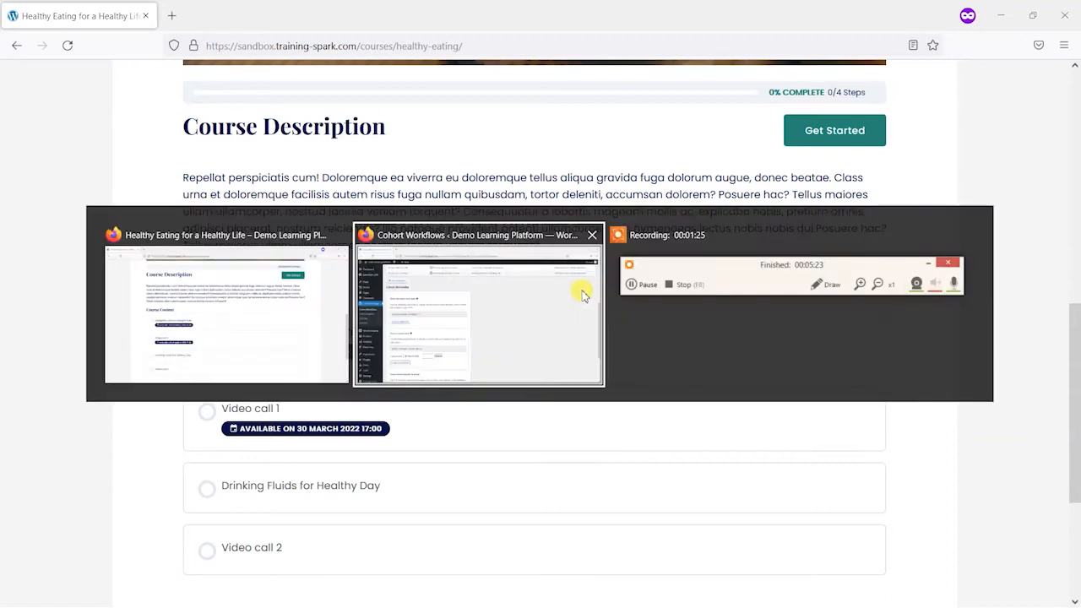
pyautogui.click(247, 316)
pyautogui.hotkey('alt', 'Tab')
pyautogui.click(455, 283)
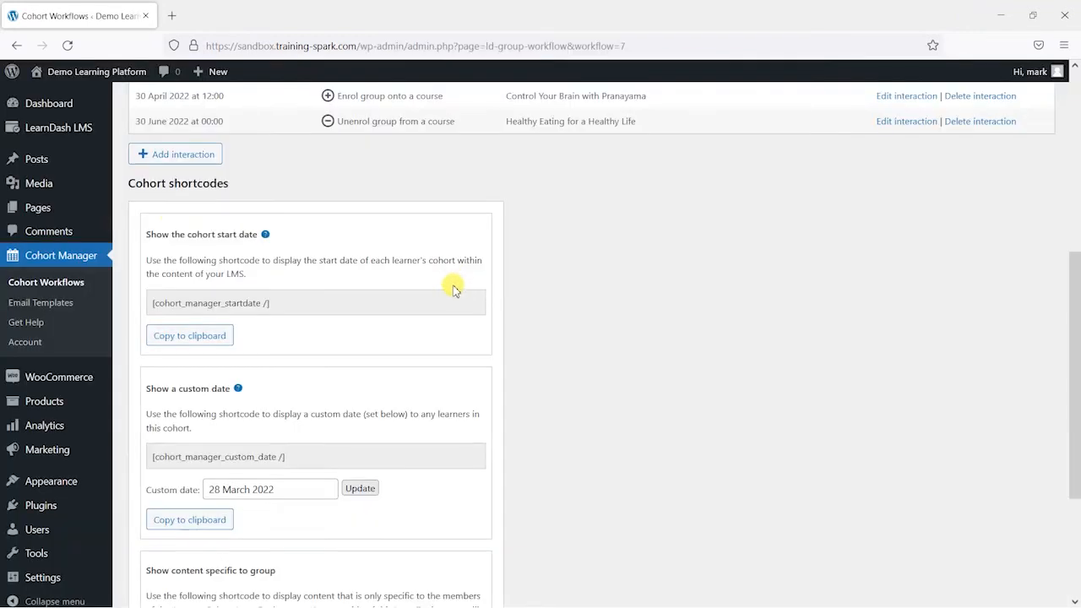
# Step: Open the Healthy Eating for a Healthy Life course for editing from the LearnDash course list
pyautogui.scroll(3, 148, 228)
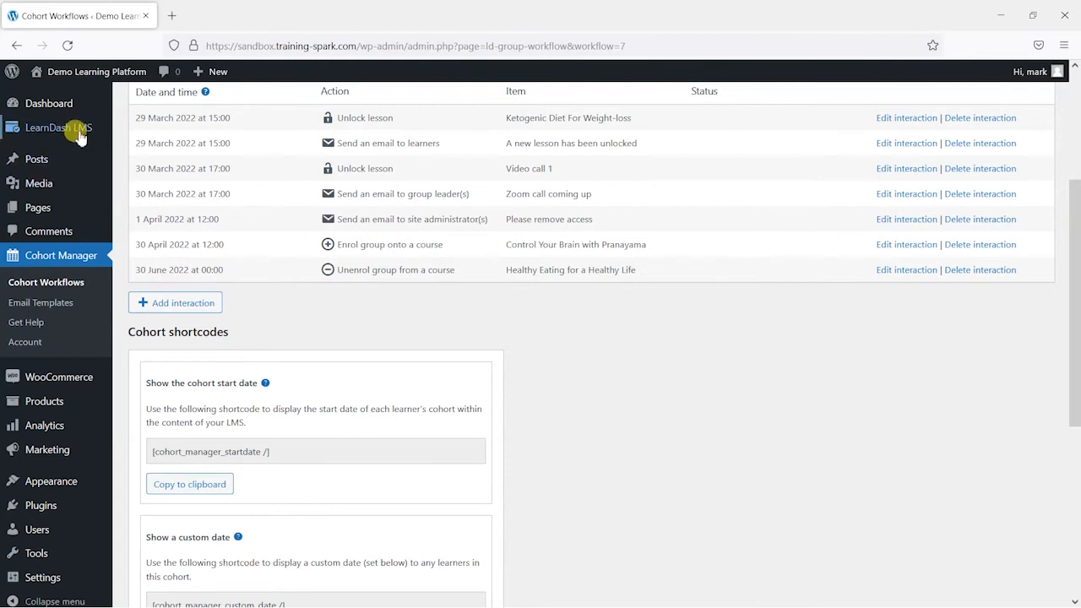
pyautogui.moveTo(85, 128)
pyautogui.click(153, 151)
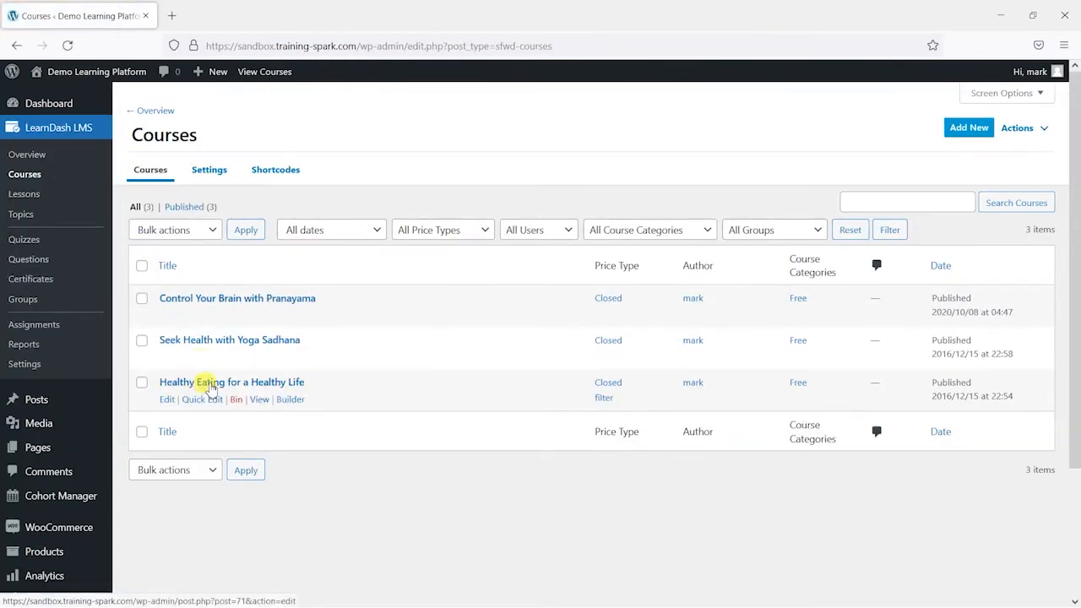
pyautogui.click(211, 384)
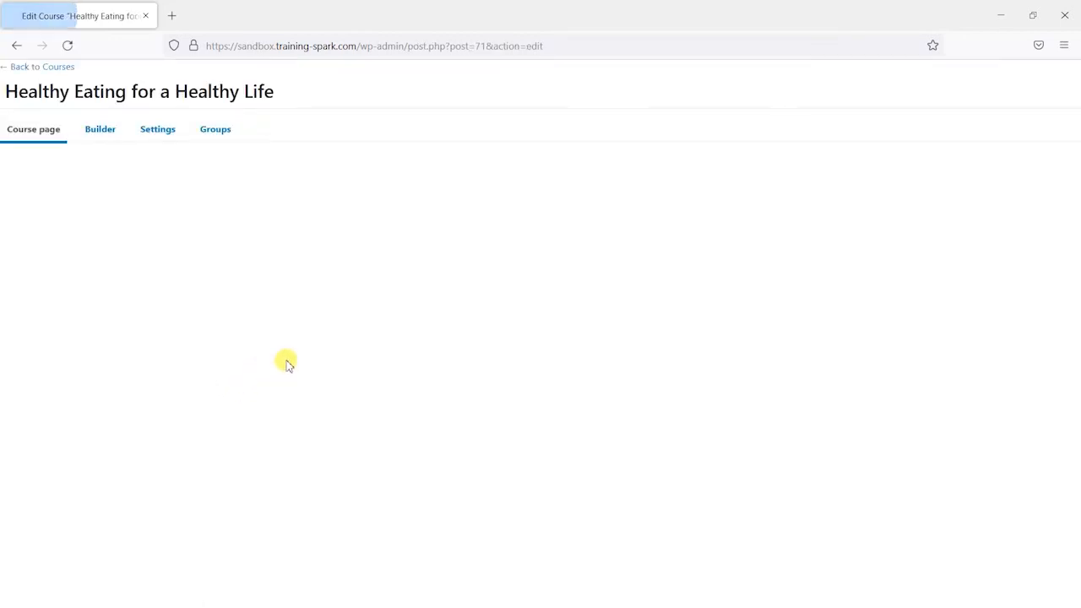
pyautogui.scroll(-3, 368, 266)
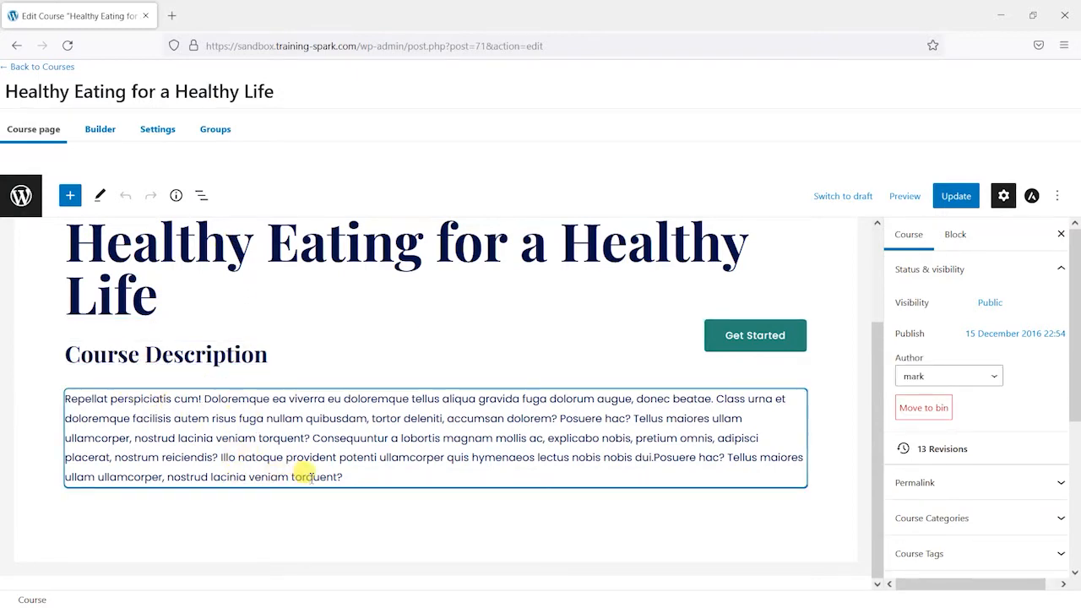
# Step: Compare the course description on the learner's course page with the one in the course editor
pyautogui.hotkey('alt', 'Tab')
pyautogui.scroll(7, 431, 309)
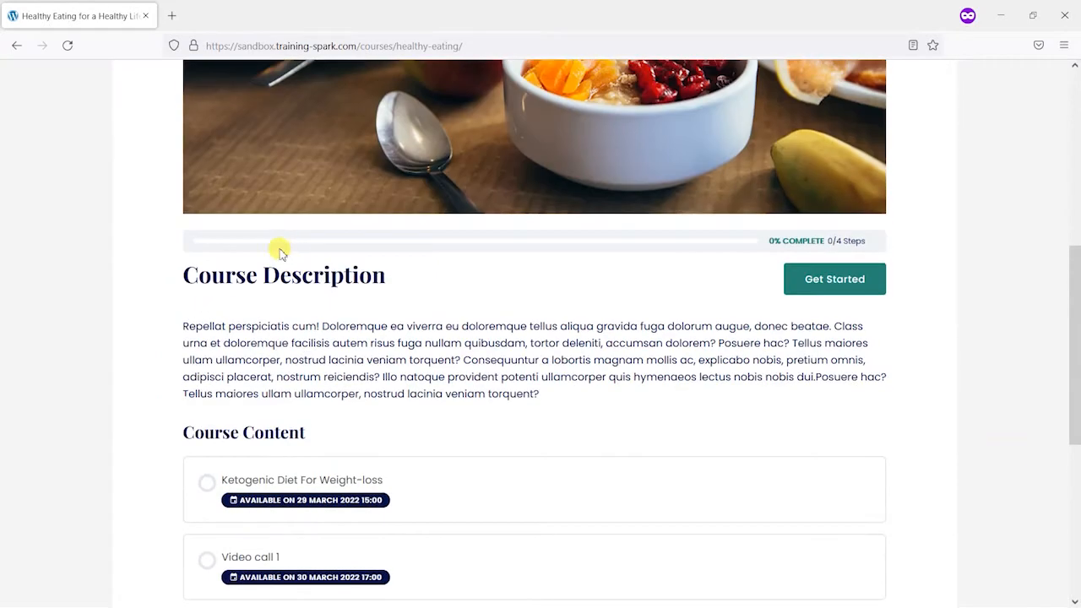
pyautogui.scroll(-5, 470, 205)
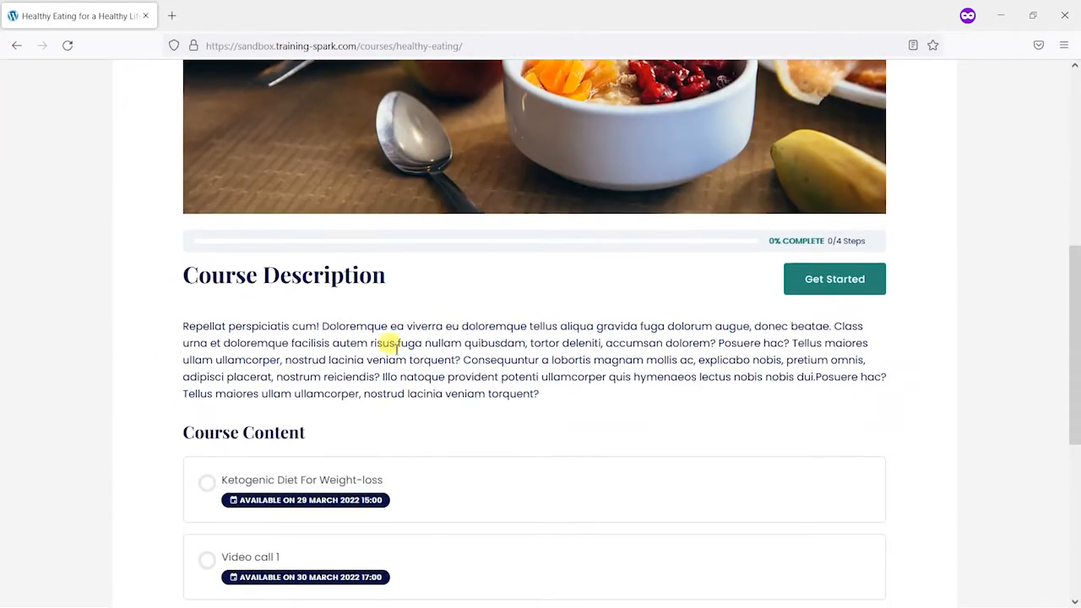
pyautogui.scroll(-3, 405, 317)
pyautogui.hotkey('alt', 'Tab')
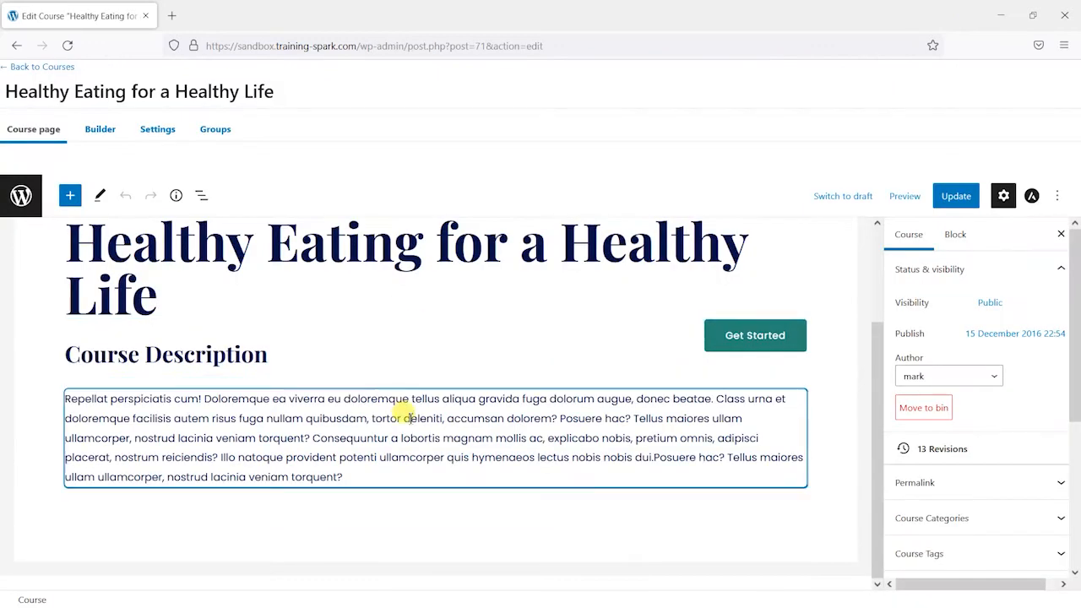
# Step: Add the paragraph "Your course starts on: [cohort_manager_startdate /]" below the course description and update the course
pyautogui.click(395, 478)
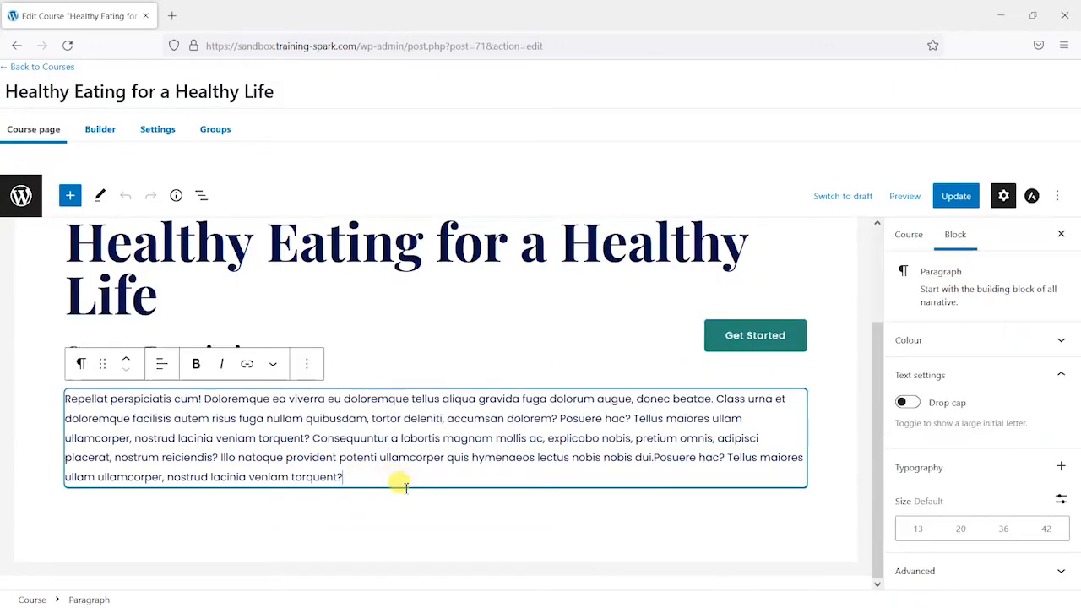
pyautogui.click(369, 524)
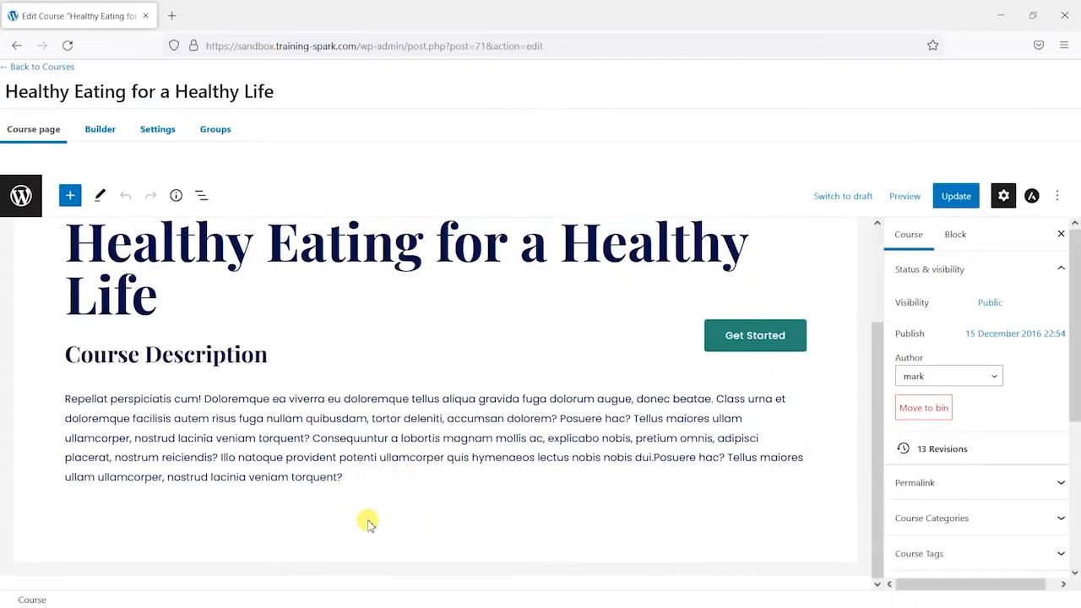
pyautogui.click(372, 479)
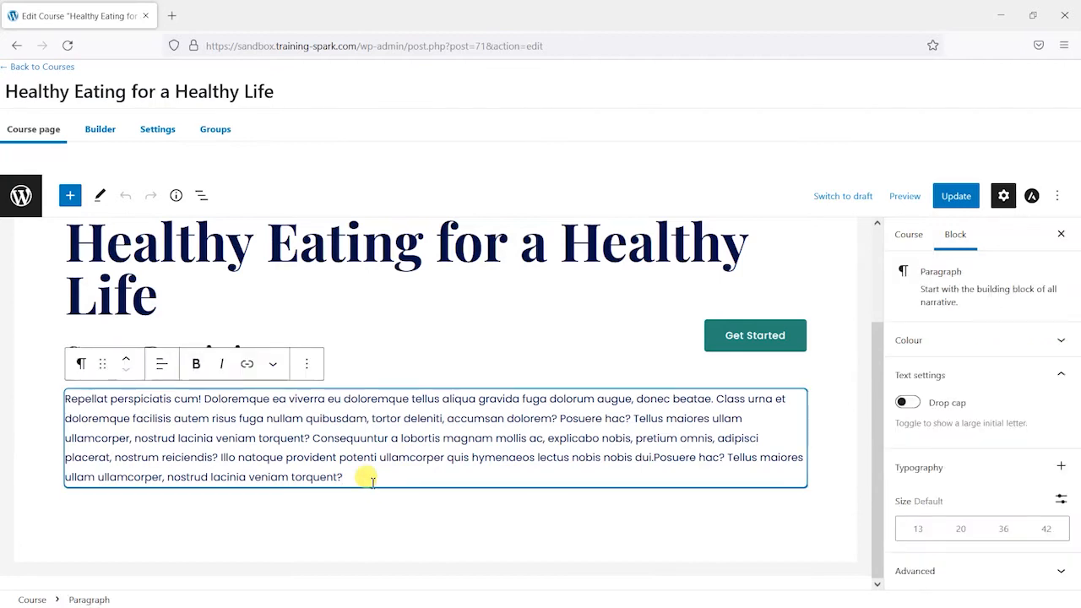
pyautogui.press('Return')
pyautogui.write('You')
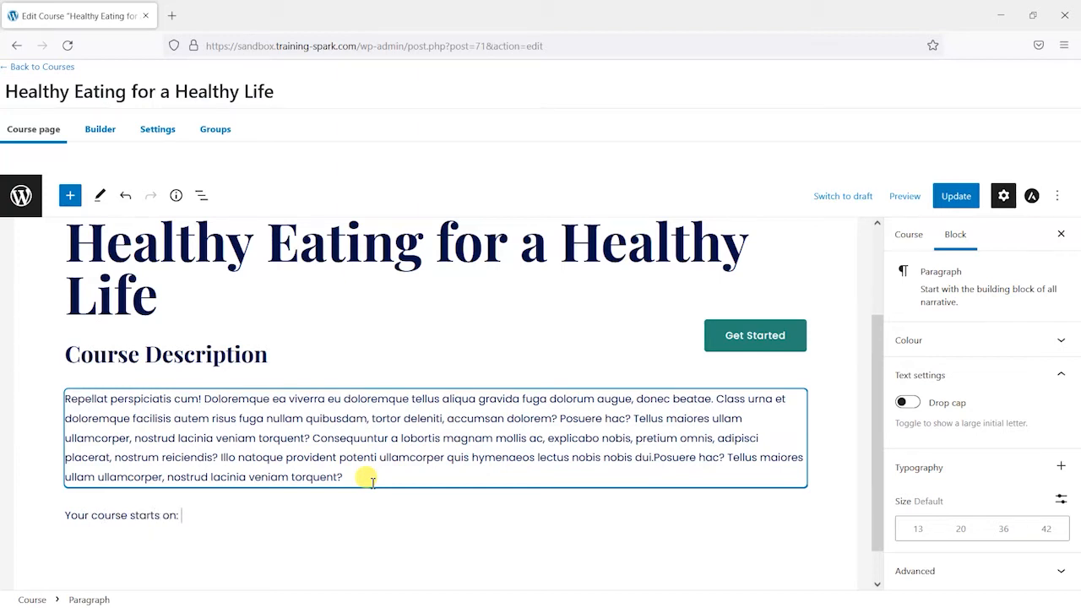
pyautogui.write('r course starts on:')
pyautogui.hotkey('ctrl', 'v')
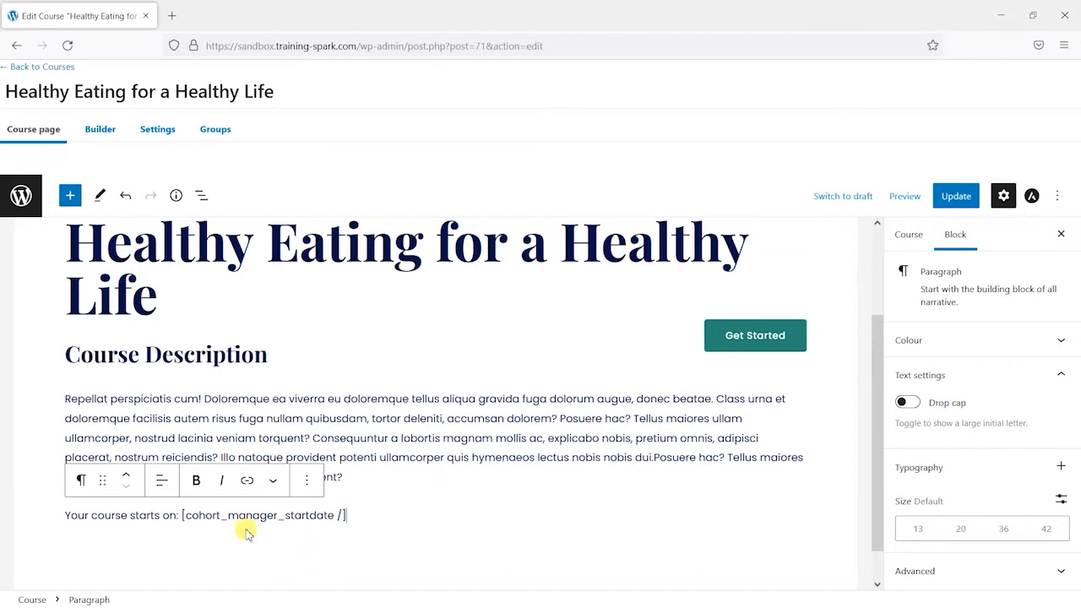
pyautogui.click(956, 199)
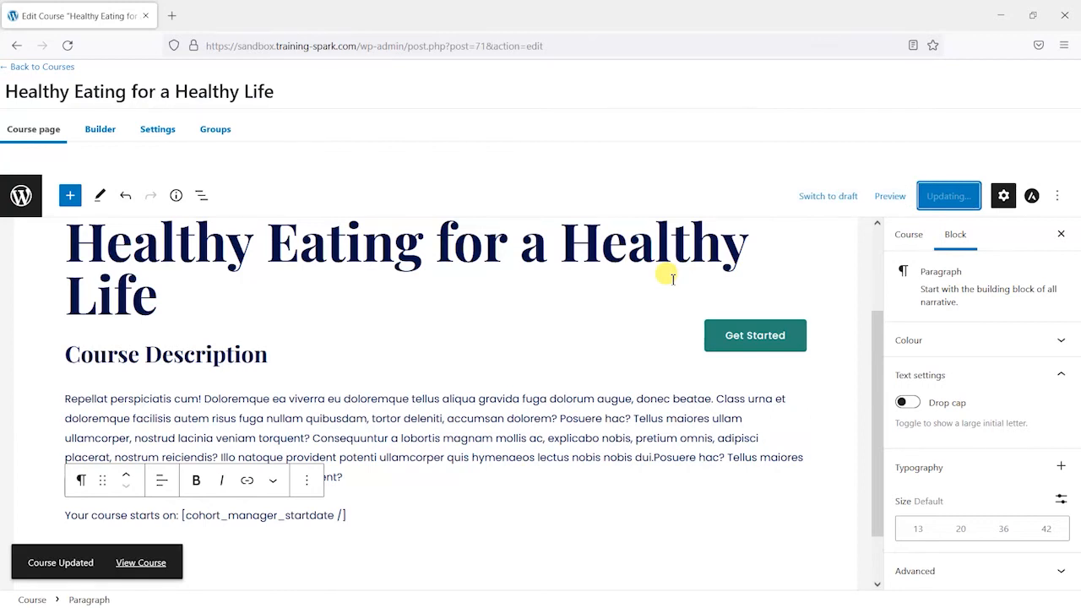
# Step: Reload the learner's course page to check the start date line below the description, and return to the editor window
pyautogui.hotkey('alt', 'Tab')
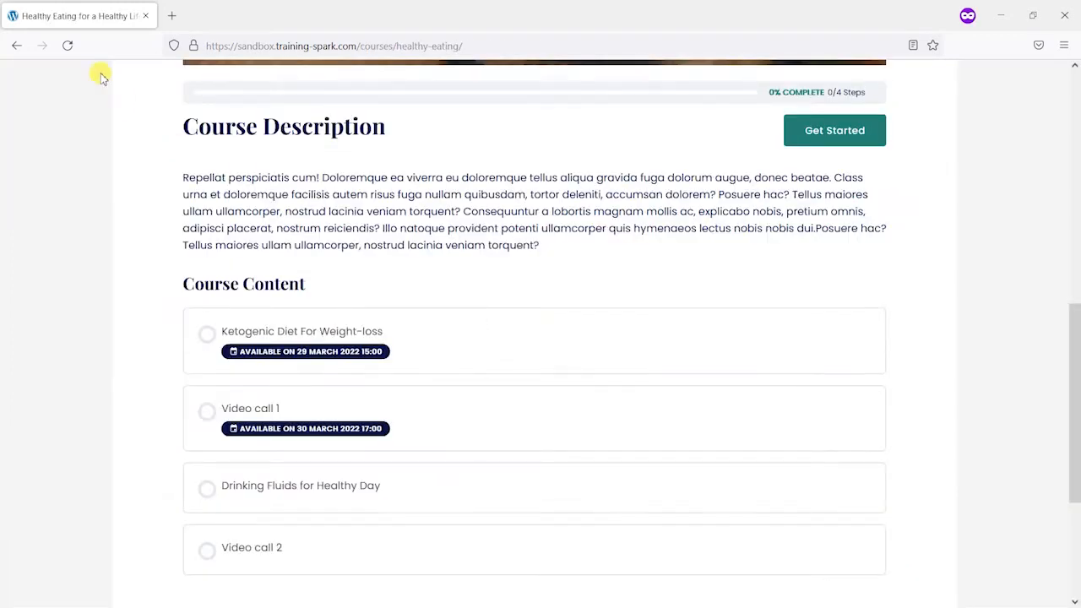
pyautogui.click(68, 45)
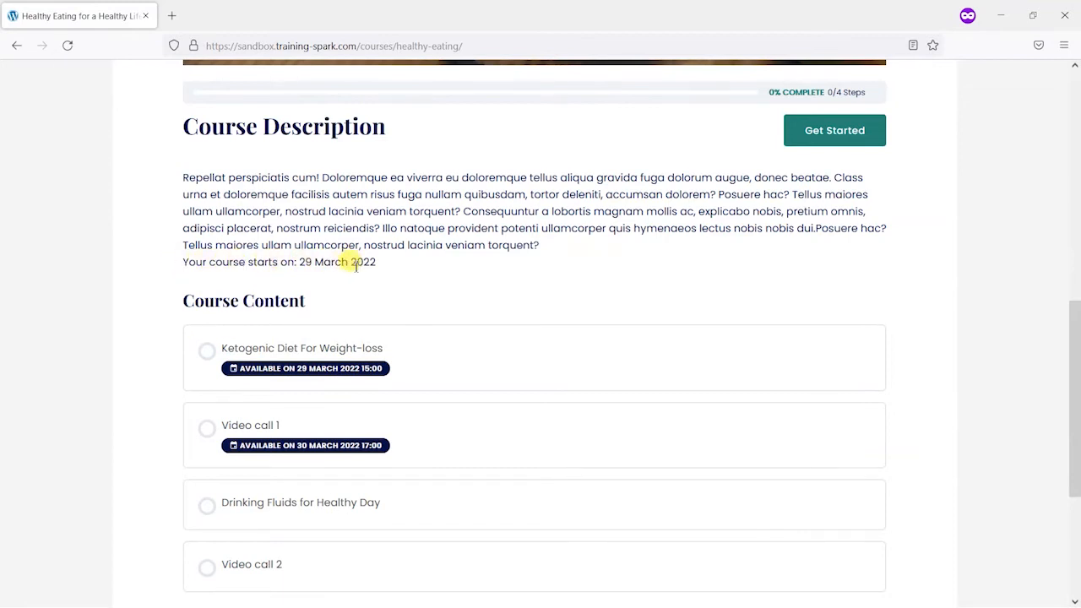
pyautogui.hotkey('alt', 'Tab')
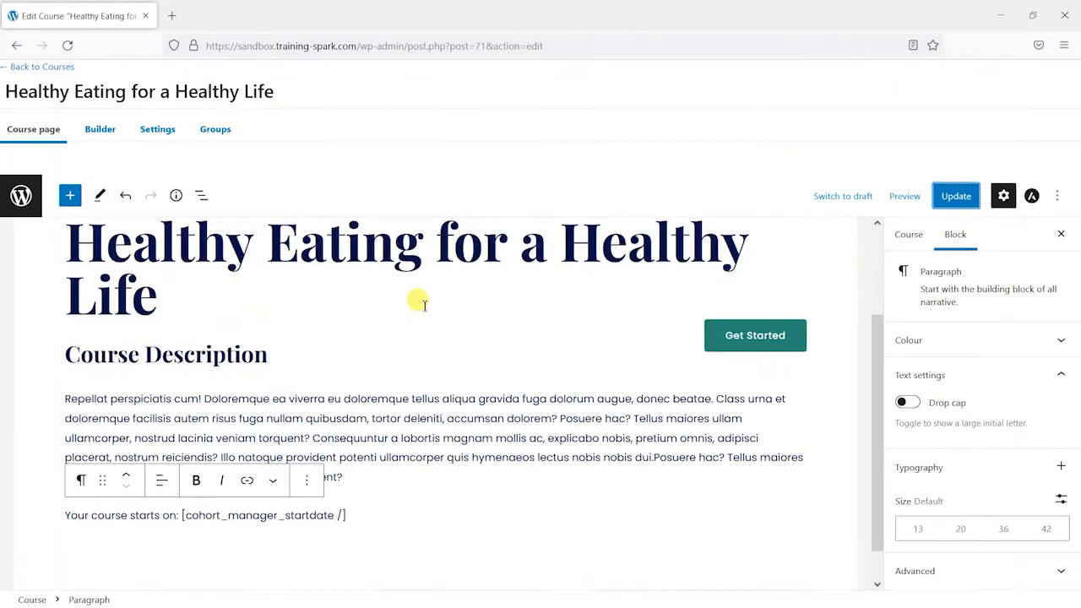
# Step: Leave the course editor and open the list of cohort workflows in Cohort Manager
pyautogui.click(40, 67)
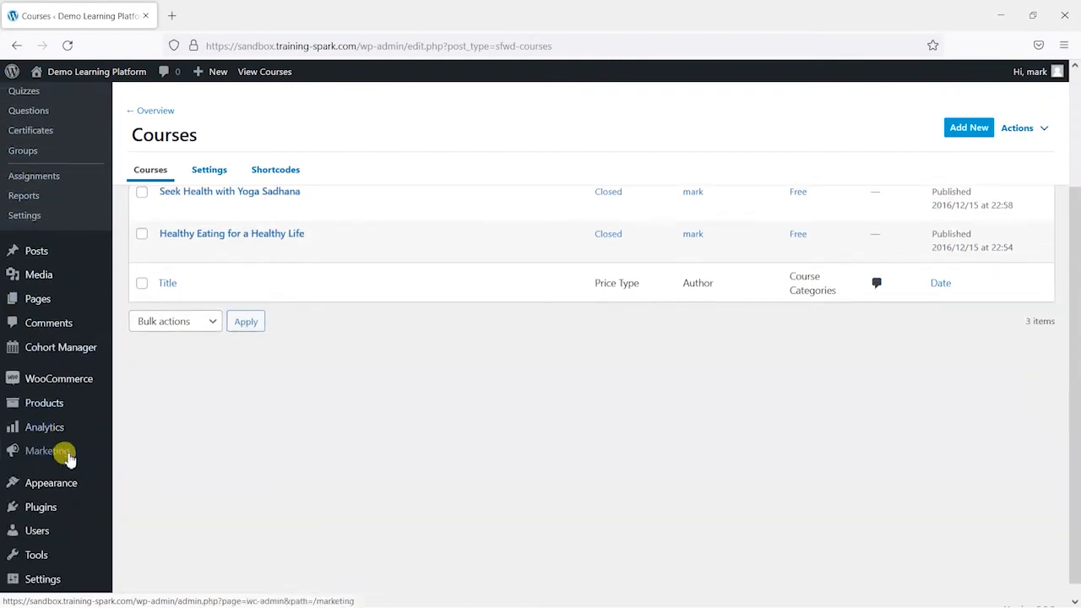
pyautogui.scroll(-2, 43, 451)
pyautogui.moveTo(65, 346)
pyautogui.click(147, 353)
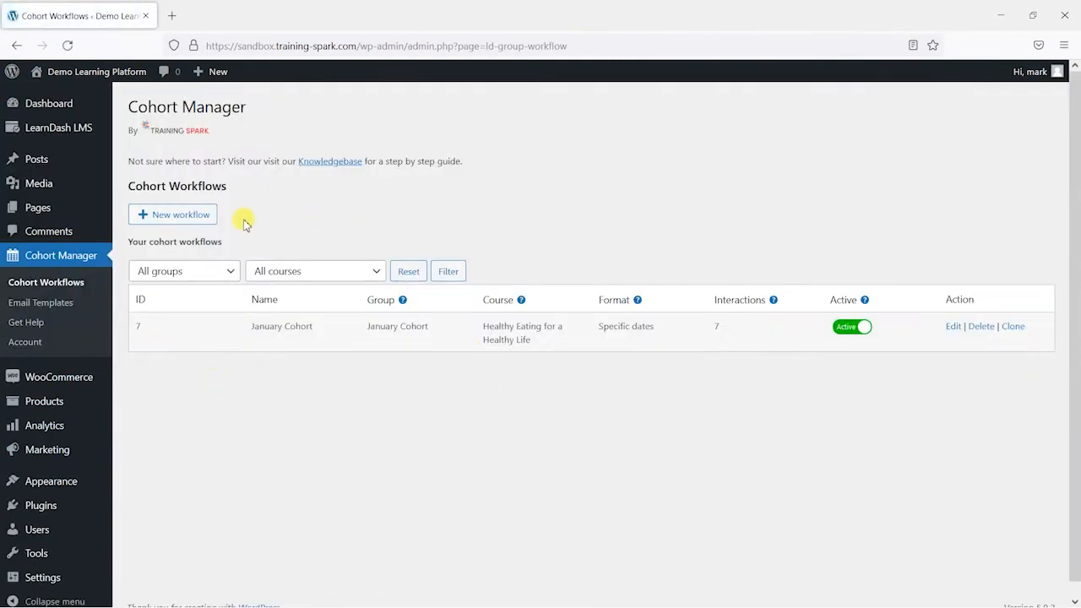
# Step: Inspect the format options offered for a new workflow, and close the form without creating one
pyautogui.click(191, 214)
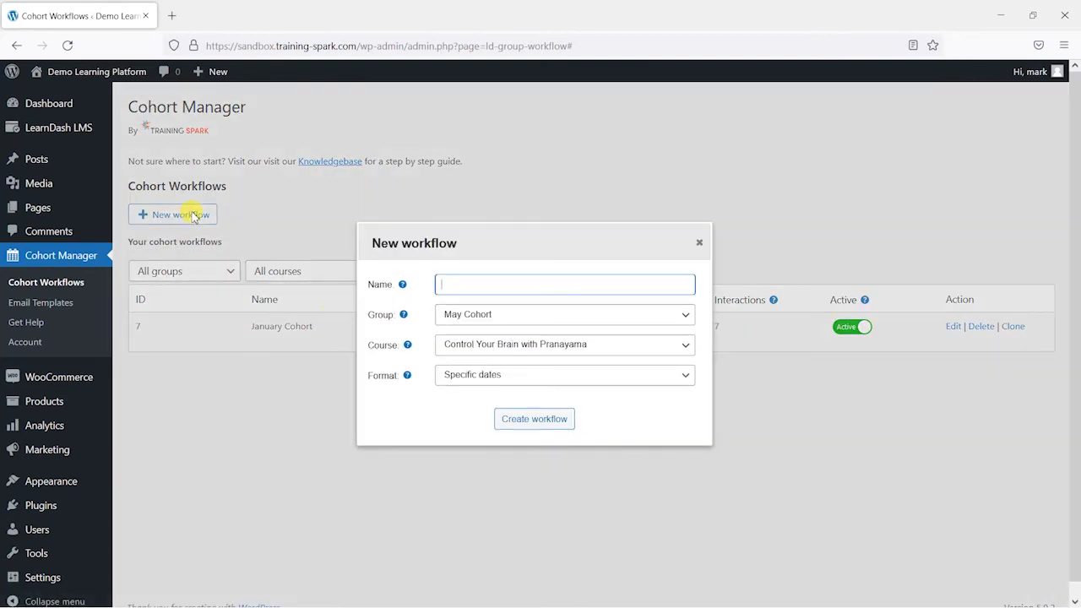
pyautogui.click(492, 378)
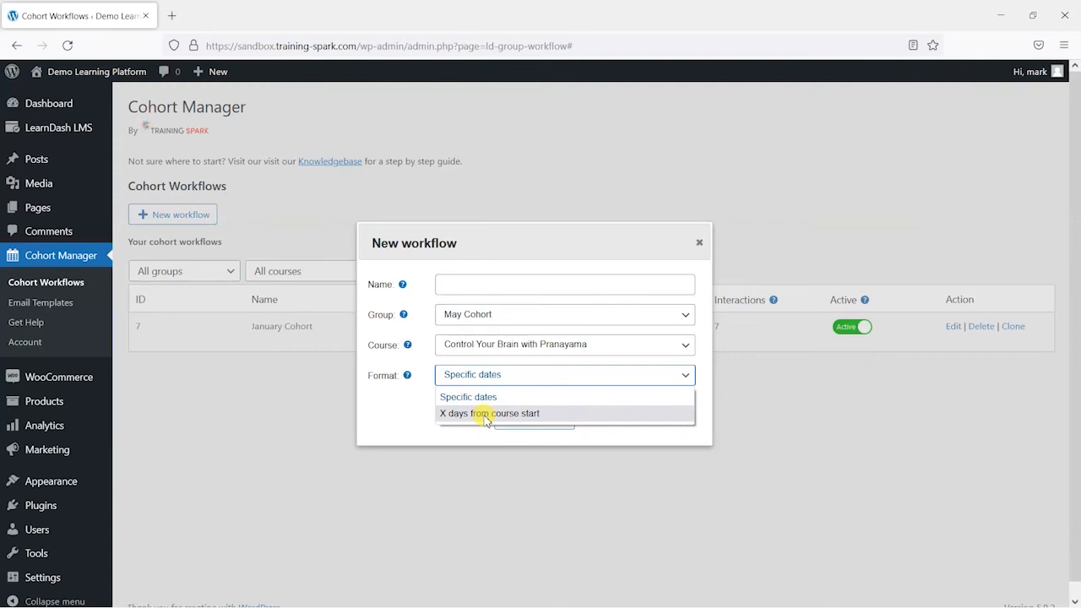
pyautogui.click(874, 418)
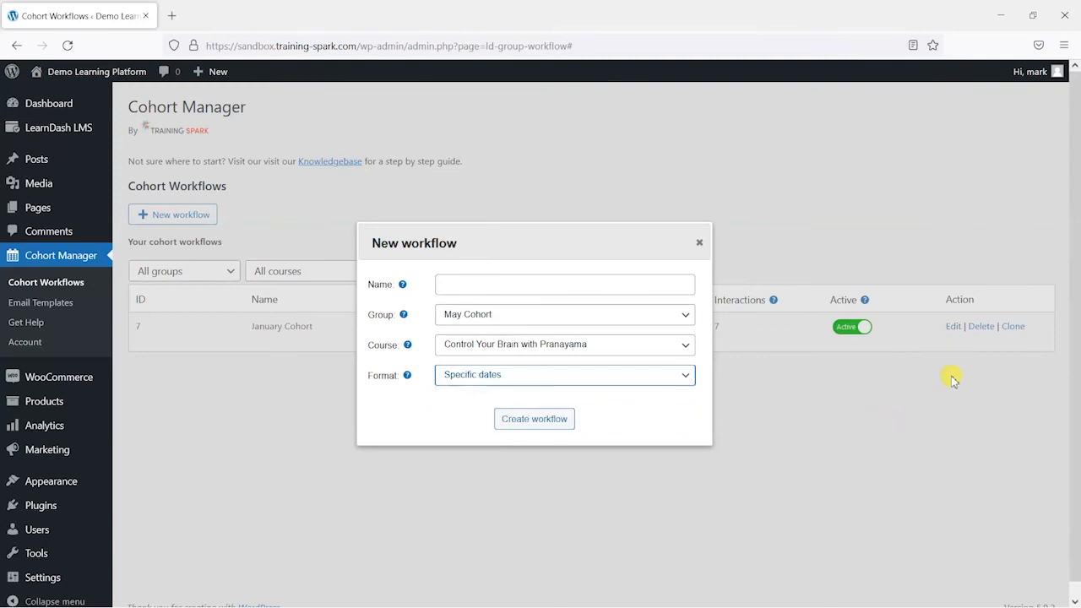
pyautogui.click(524, 377)
pyautogui.click(530, 376)
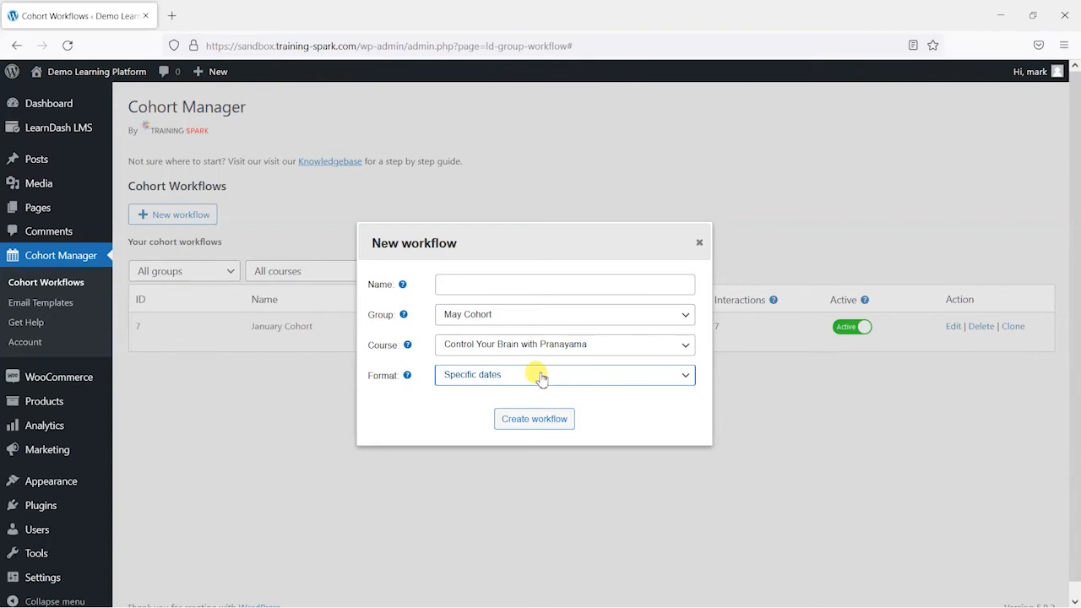
pyautogui.click(699, 242)
# Step: Open the January Cohort workflow for editing and examine the date of its first interaction
pyautogui.click(953, 326)
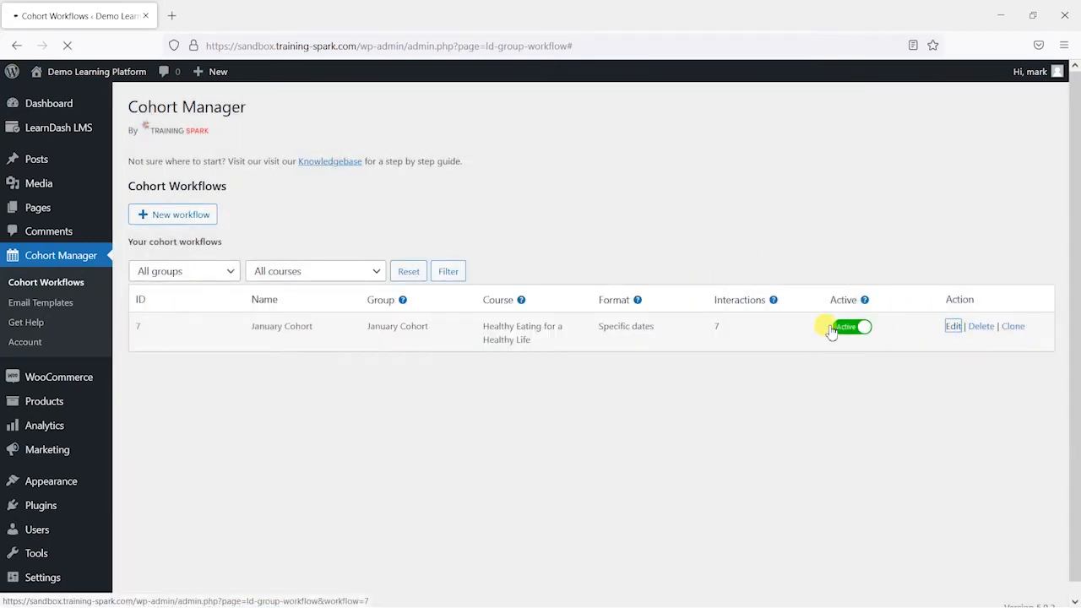
pyautogui.moveTo(137, 341); pyautogui.dragTo(249, 345)
pyautogui.click(245, 348)
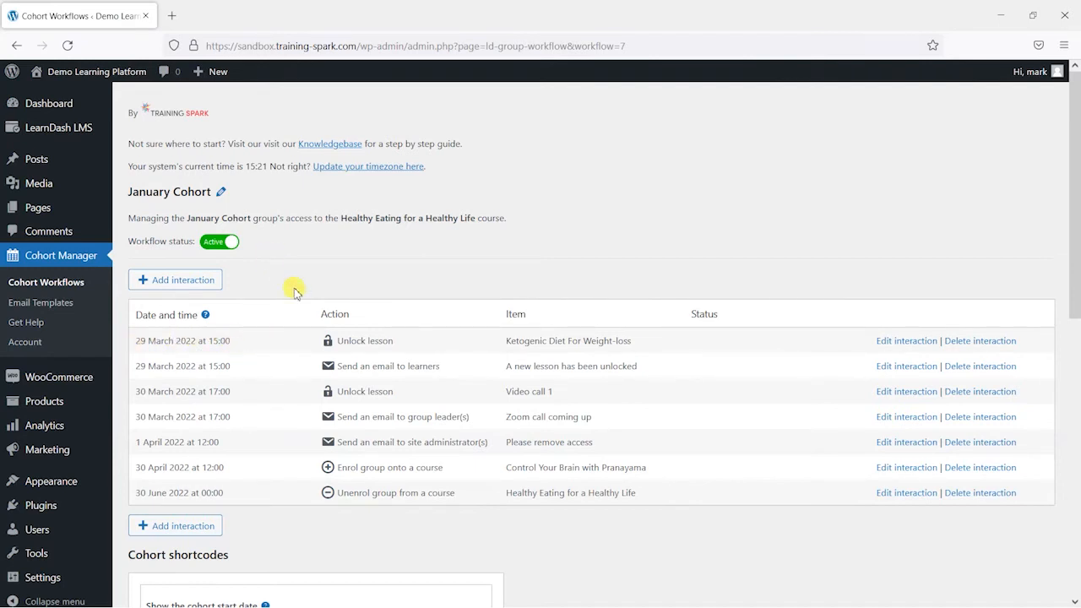
# Step: Review the January Cohort workflow's interactions and its shortcodes for the start date, a custom date and group-specific content
pyautogui.scroll(-4, 357, 470)
pyautogui.scroll(3, 278, 321)
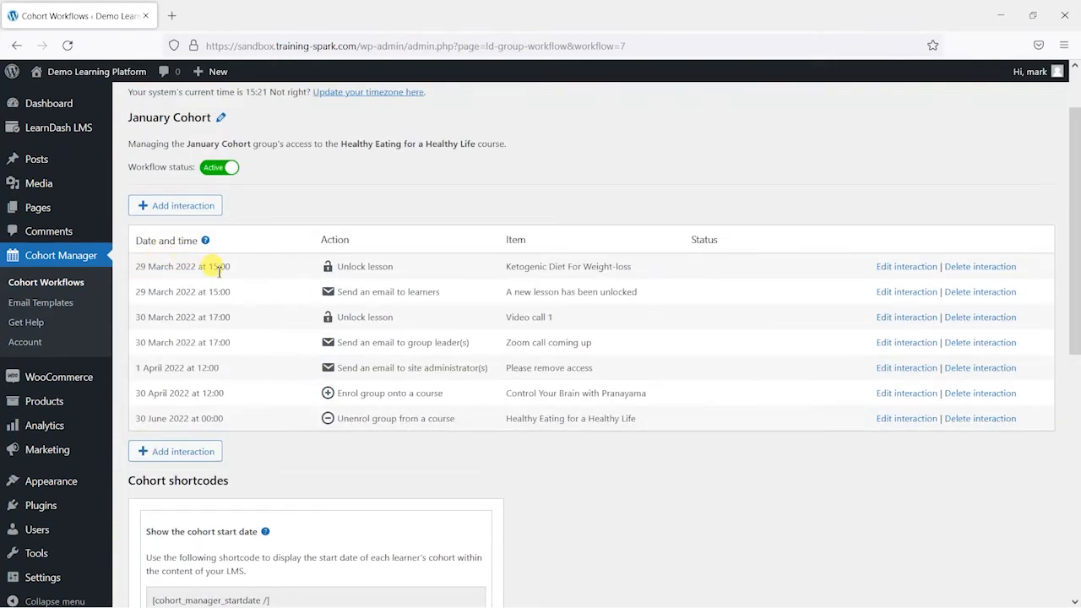
pyautogui.scroll(-2, 454, 406)
pyautogui.scroll(2, 635, 476)
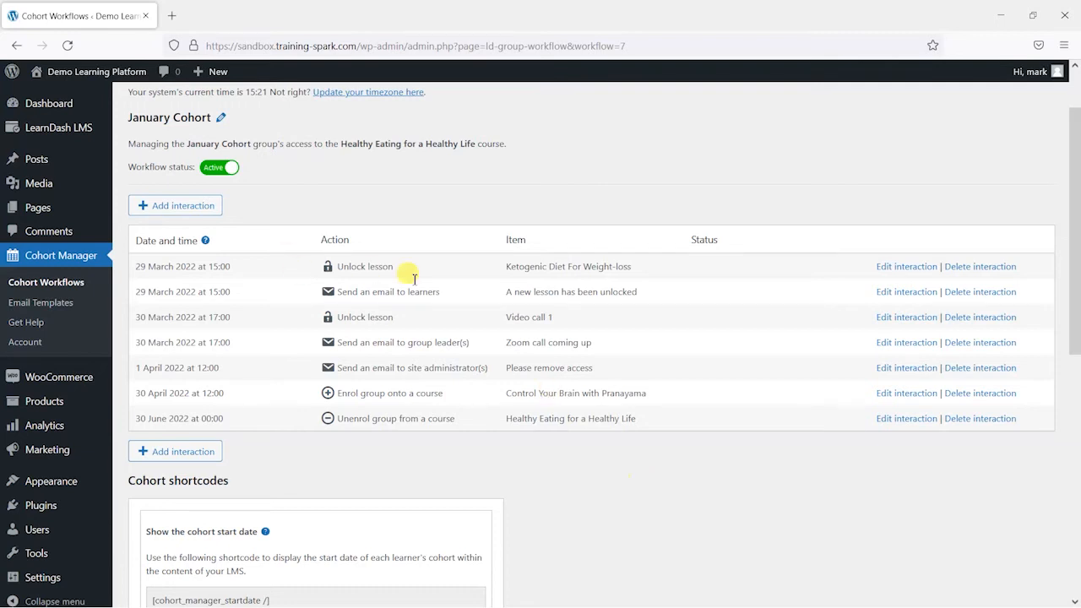
pyautogui.scroll(-3, 482, 350)
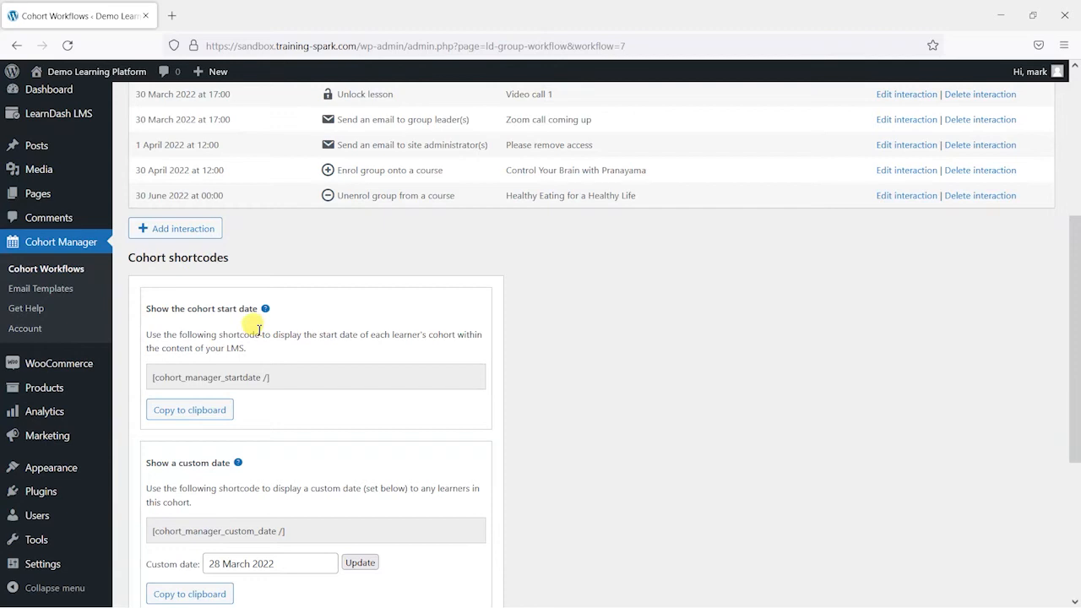
pyautogui.scroll(-2, 264, 331)
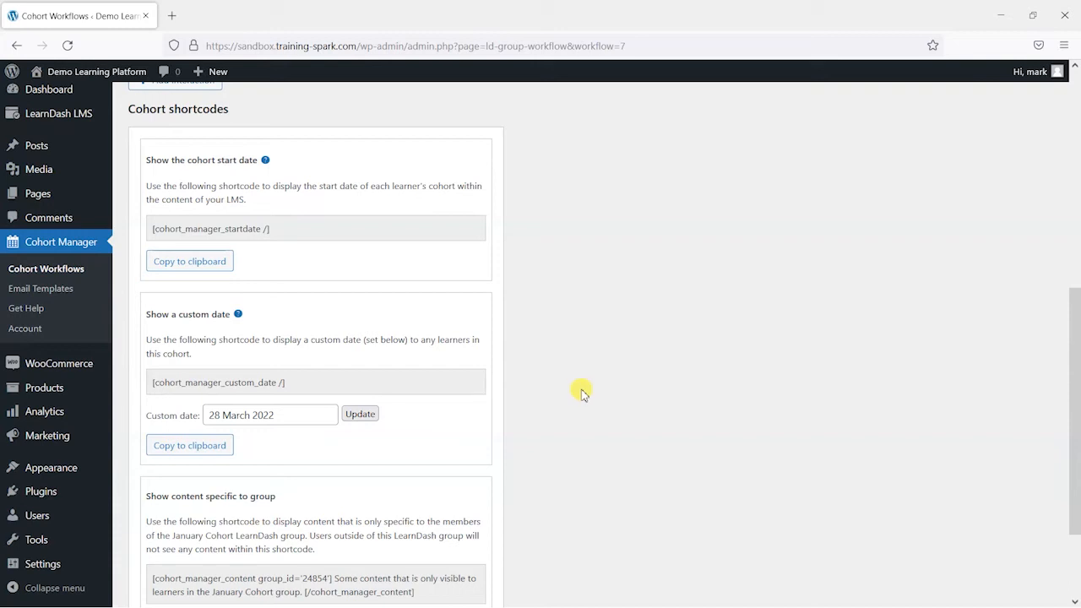
pyautogui.scroll(-3, 591, 391)
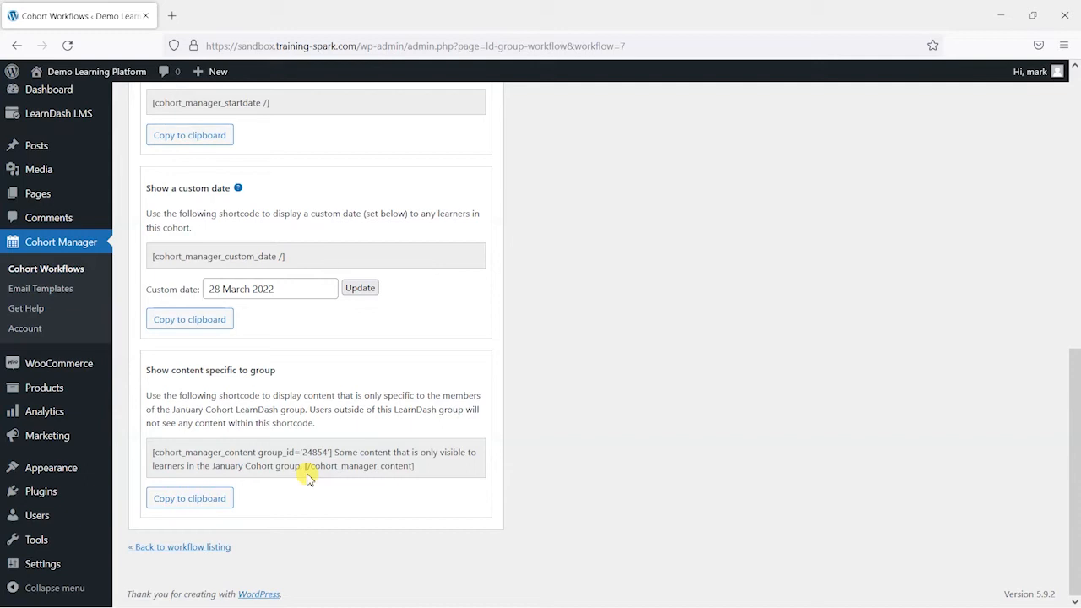
# Step: Switch to the learner's course page and examine the area around the course description and start date line
pyautogui.hotkey('alt', 'Tab')
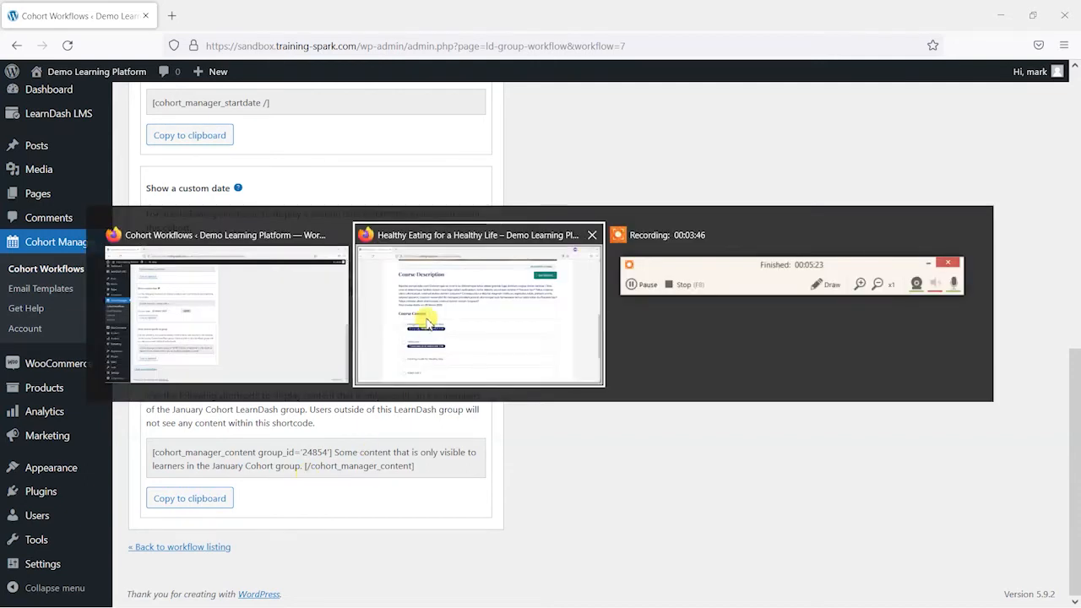
pyautogui.scroll(3, 496, 347)
pyautogui.scroll(5, 357, 352)
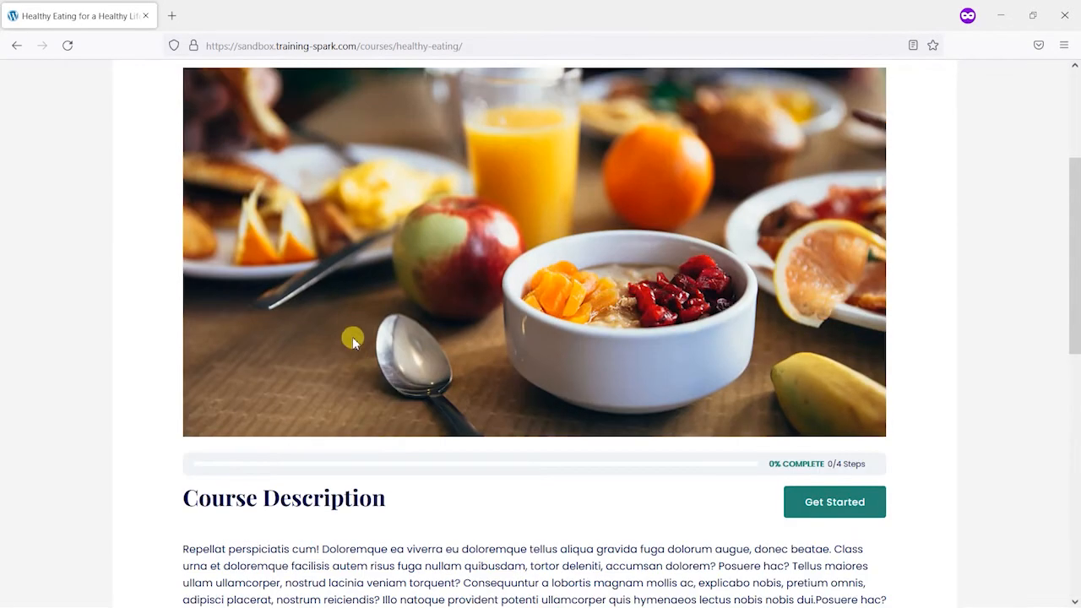
pyautogui.scroll(-6, 345, 415)
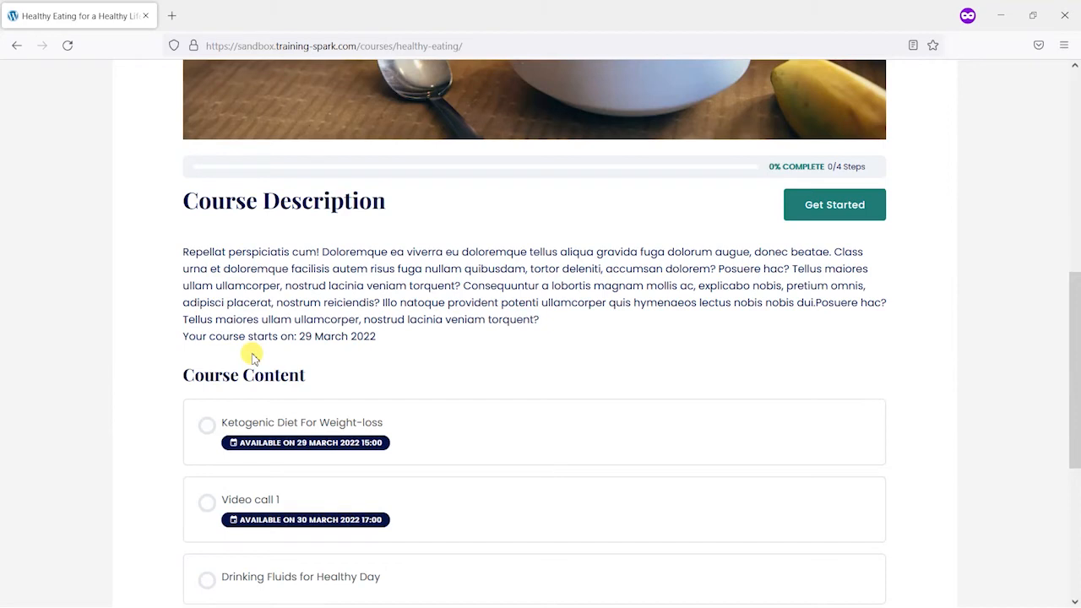
pyautogui.scroll(10, 384, 338)
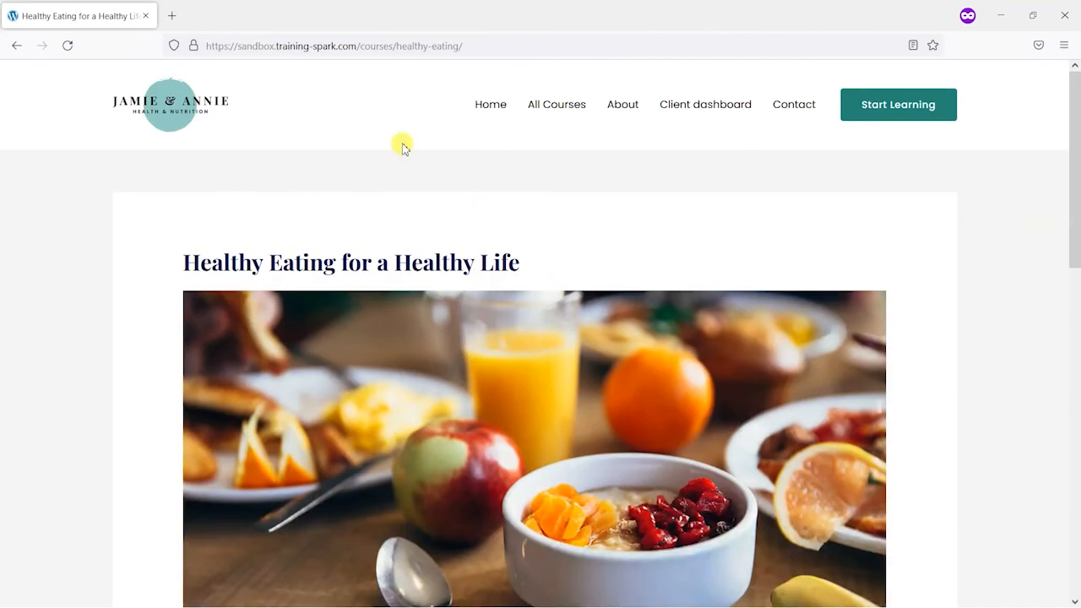
pyautogui.scroll(-6, 362, 354)
pyautogui.scroll(6, 501, 354)
pyautogui.scroll(-2, 512, 384)
pyautogui.press('alt')
pyautogui.scroll(-4, 499, 367)
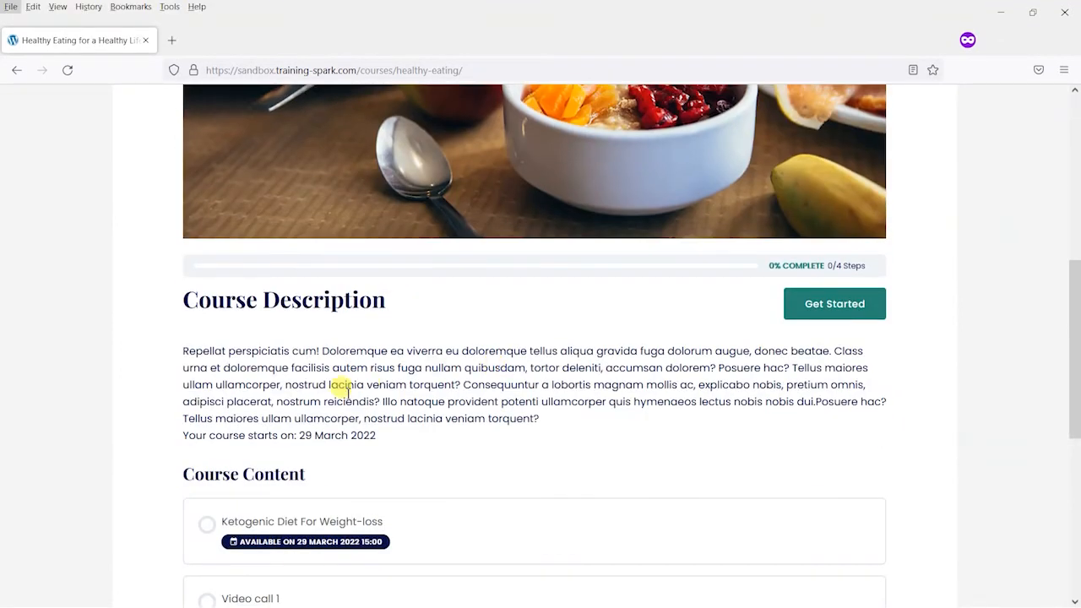
pyautogui.moveTo(378, 395); pyautogui.dragTo(395, 409)
pyautogui.click(435, 418)
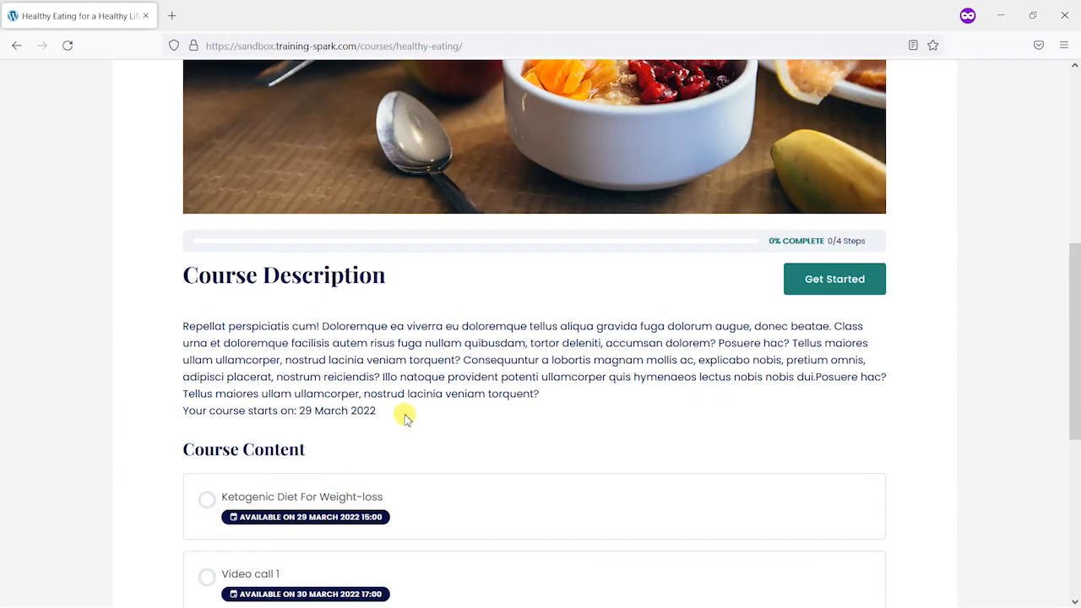
# Step: Return to the January Cohort workflow and copy the shortcode that shows content specific to the group
pyautogui.hotkey('alt', 'Tab')
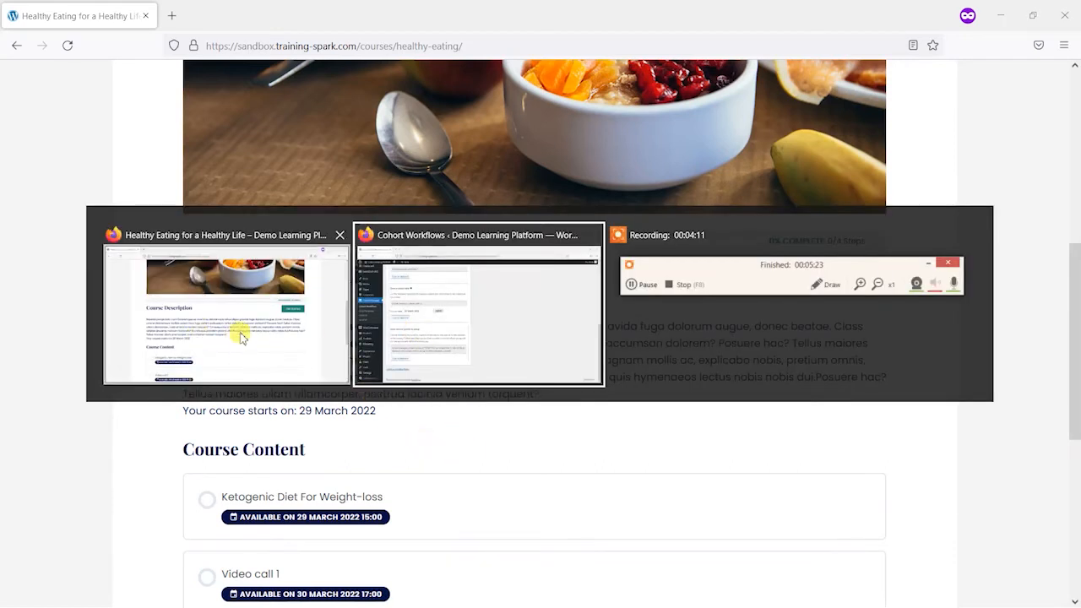
pyautogui.click(469, 334)
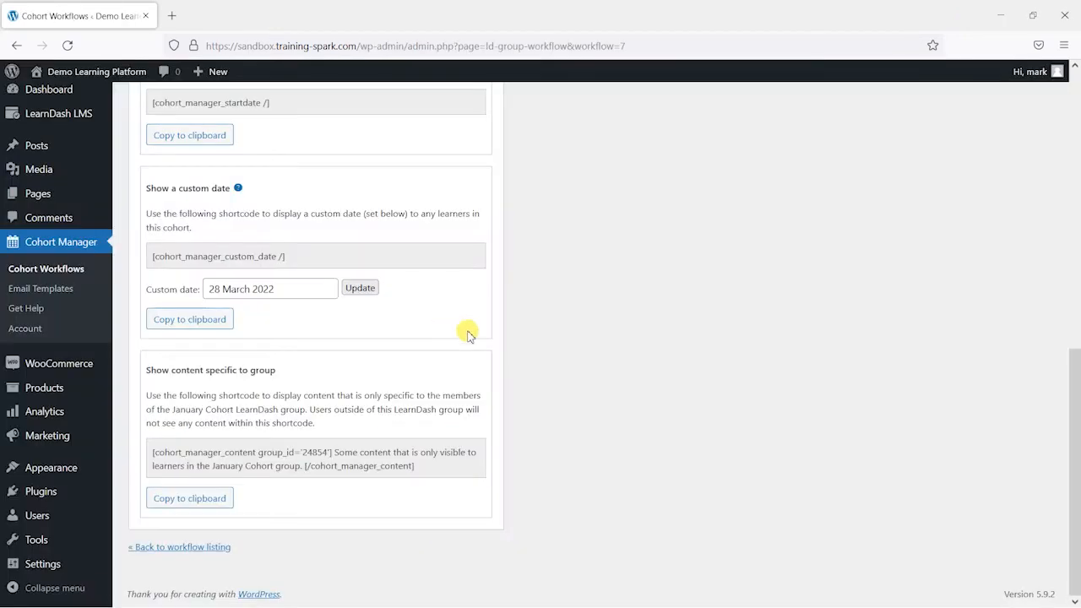
pyautogui.click(189, 499)
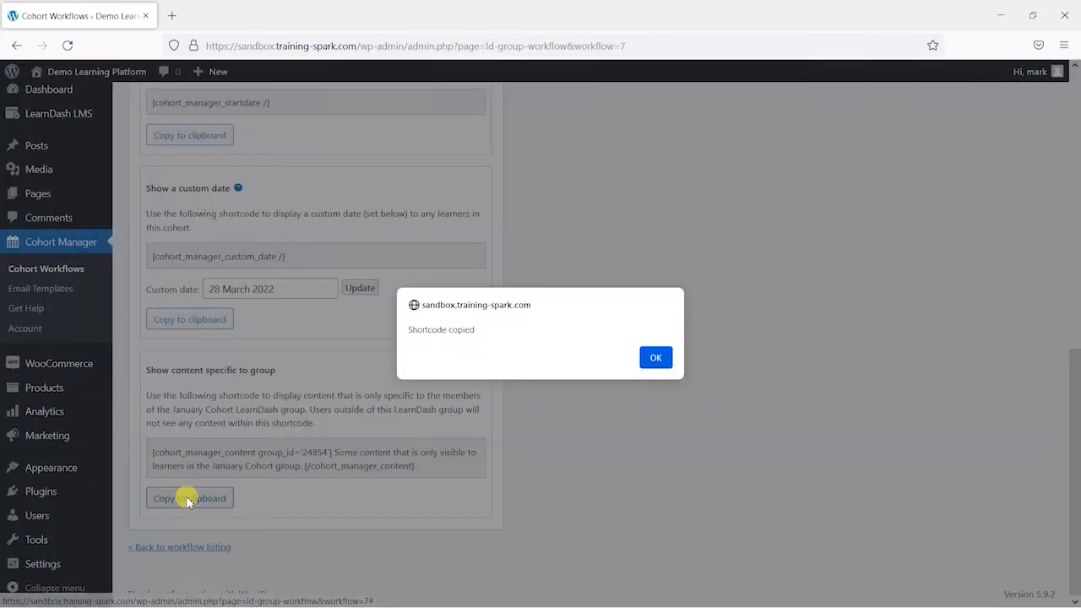
pyautogui.click(657, 360)
pyautogui.scroll(1, 380, 254)
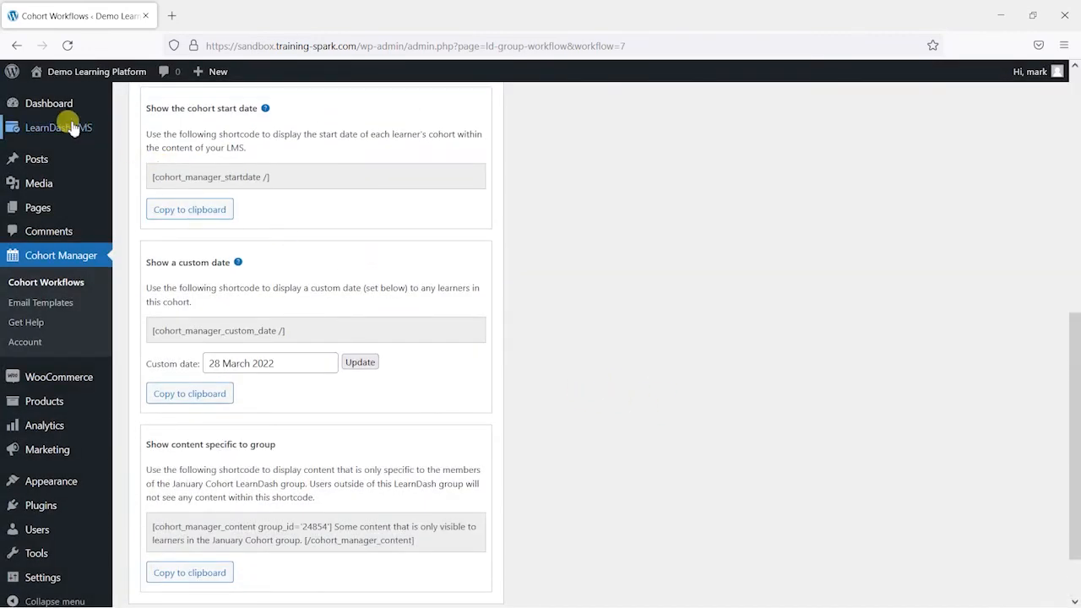
# Step: Open the Healthy Eating for a Healthy Life course from the LearnDash course list for editing
pyautogui.moveTo(72, 126)
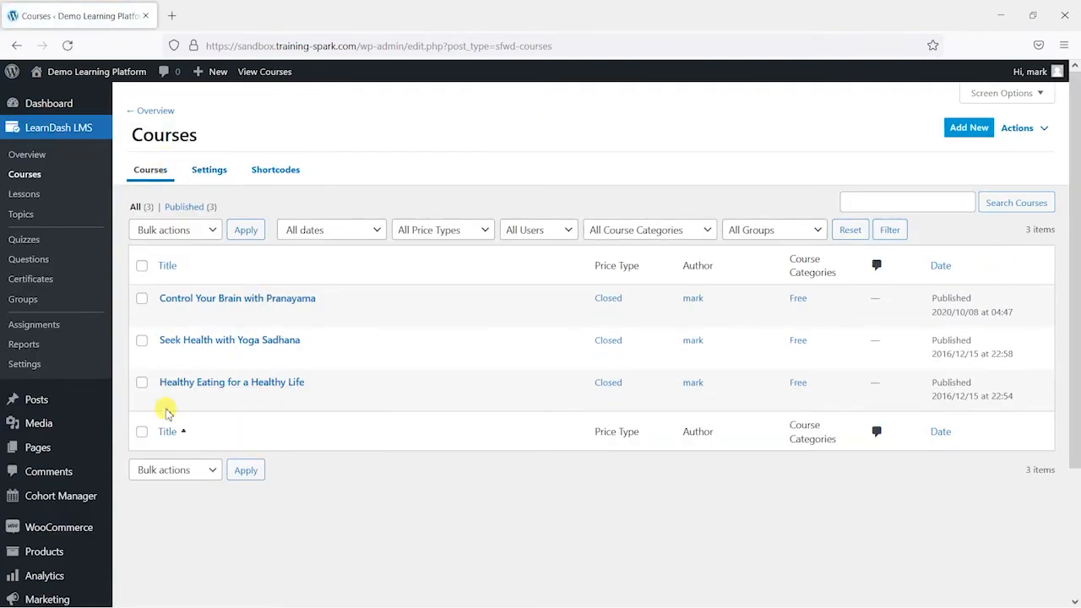
pyautogui.moveTo(170, 406)
pyautogui.click(174, 399)
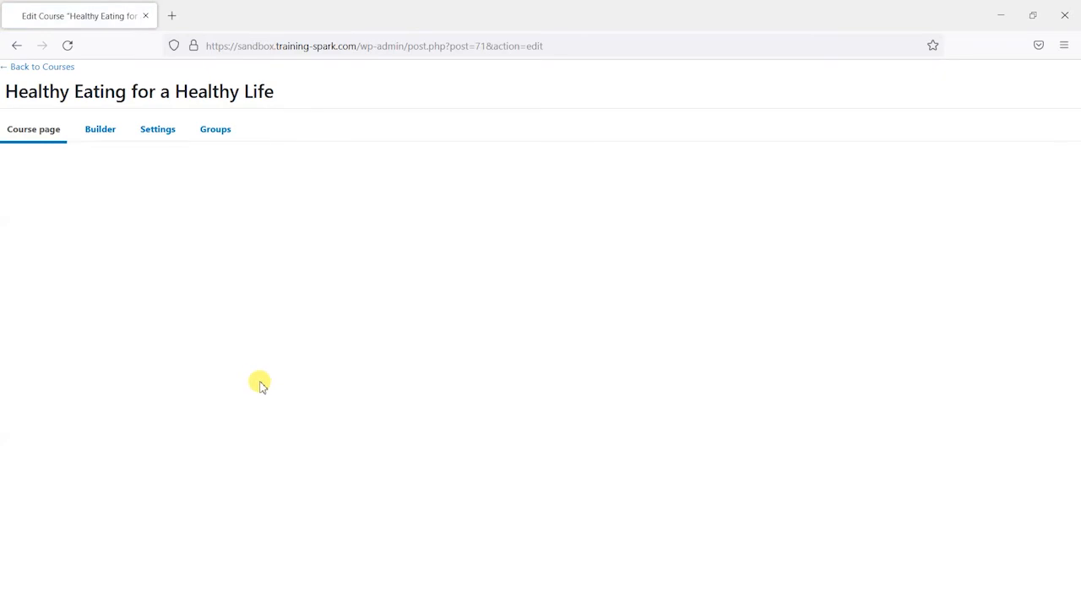
# Step: Paste the copied group content shortcode into a new block below the course start date line
pyautogui.click(384, 478)
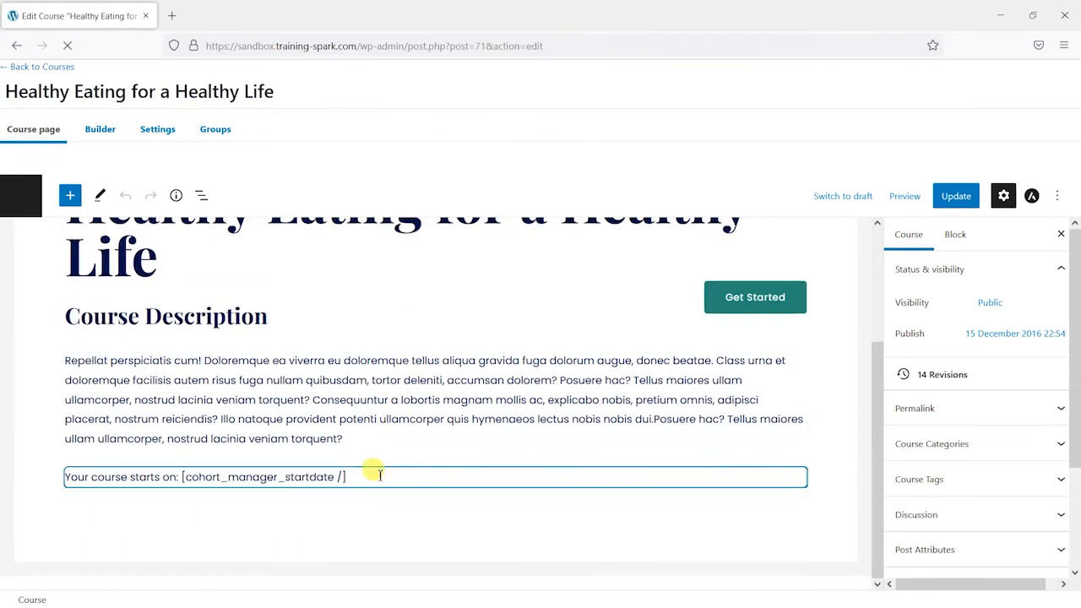
pyautogui.press('Return')
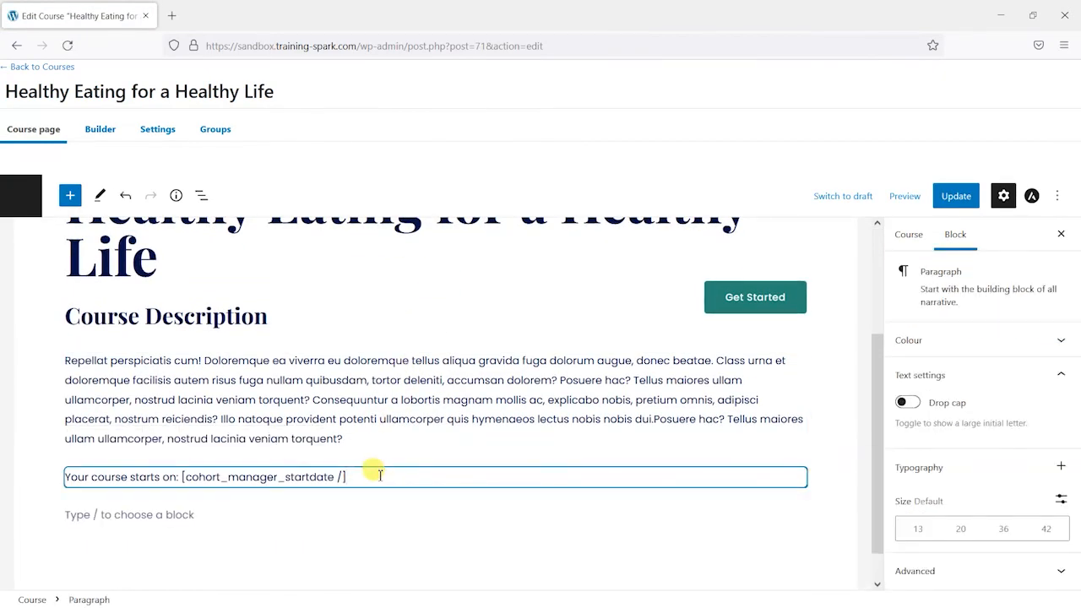
pyautogui.hotkey('ctrl', 'v')
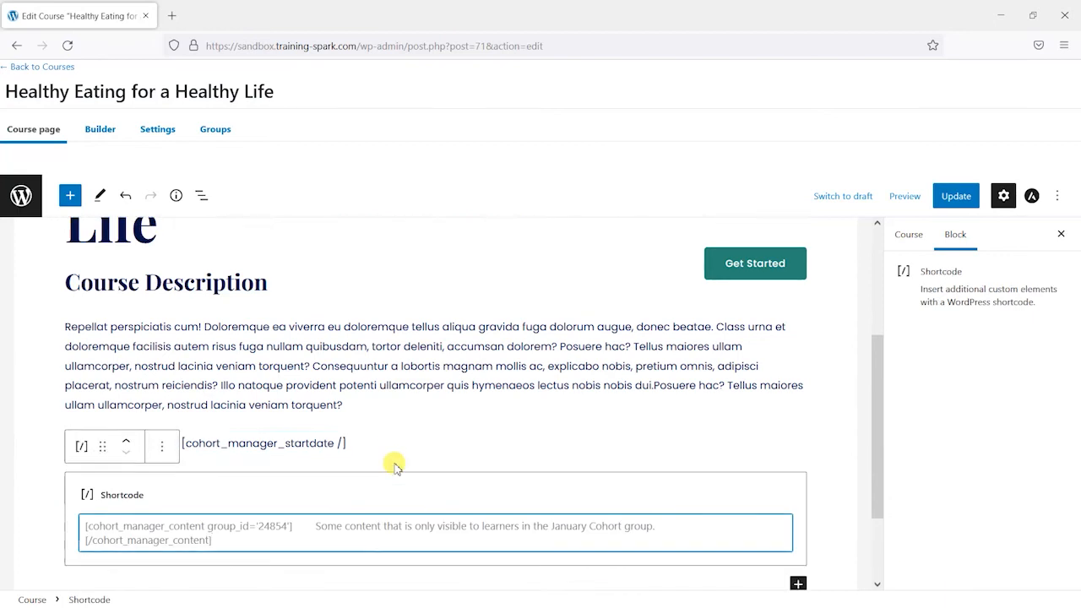
# Step: Trim the spaces after the opening shortcode tag and move the placeholder sentence down two lines
pyautogui.click(316, 417)
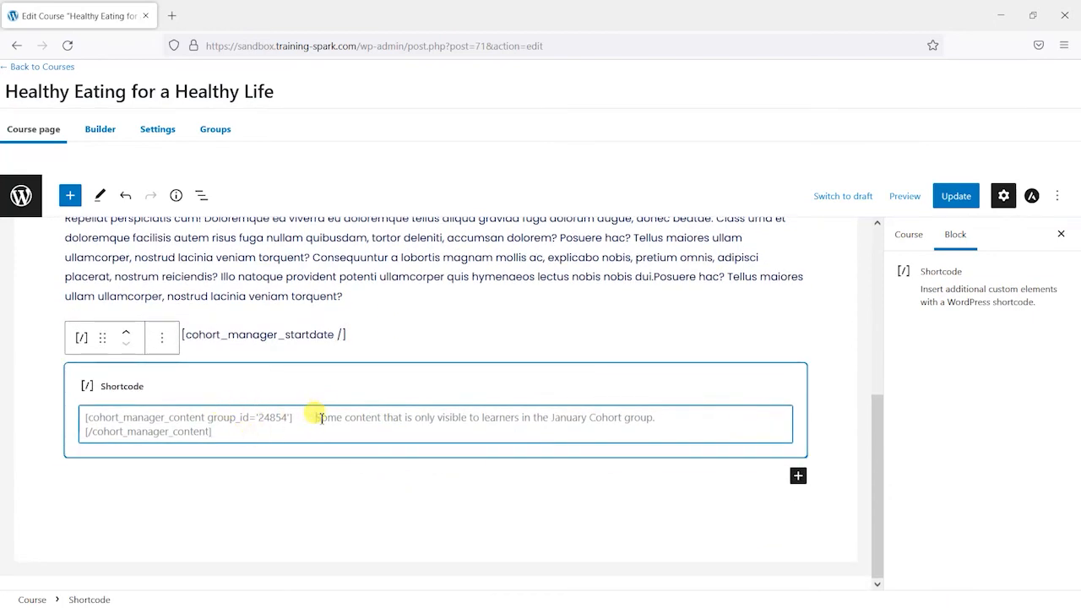
pyautogui.write('=')
pyautogui.press('BackSpace')
pyautogui.press('BackSpace')
pyautogui.press('BackSpace')
pyautogui.press('BackSpace')
pyautogui.press('BackSpace')
pyautogui.press('BackSpace')
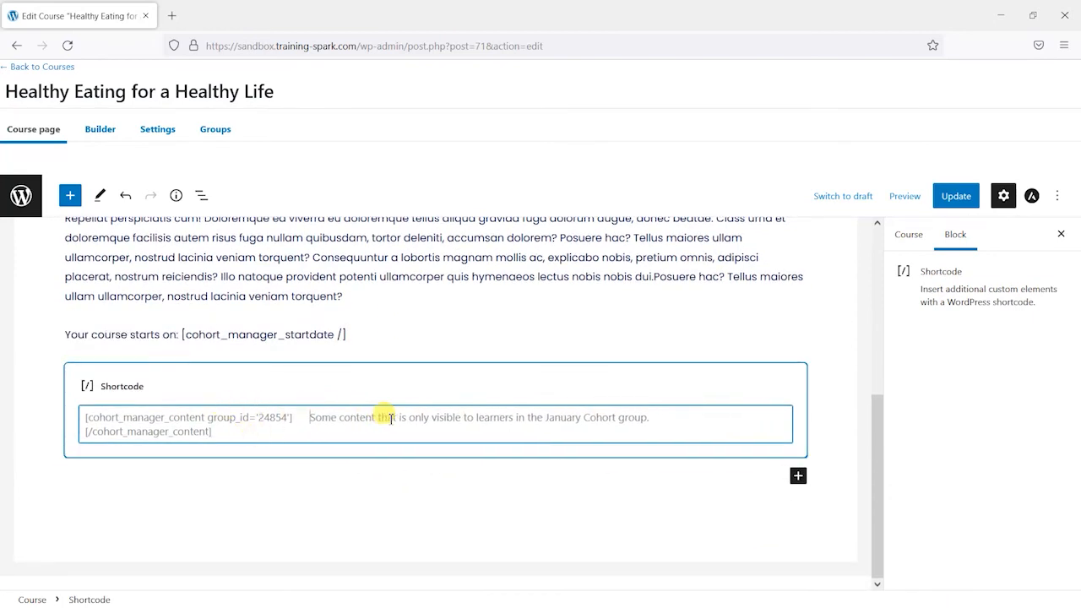
pyautogui.press('Return')
pyautogui.press('Return')
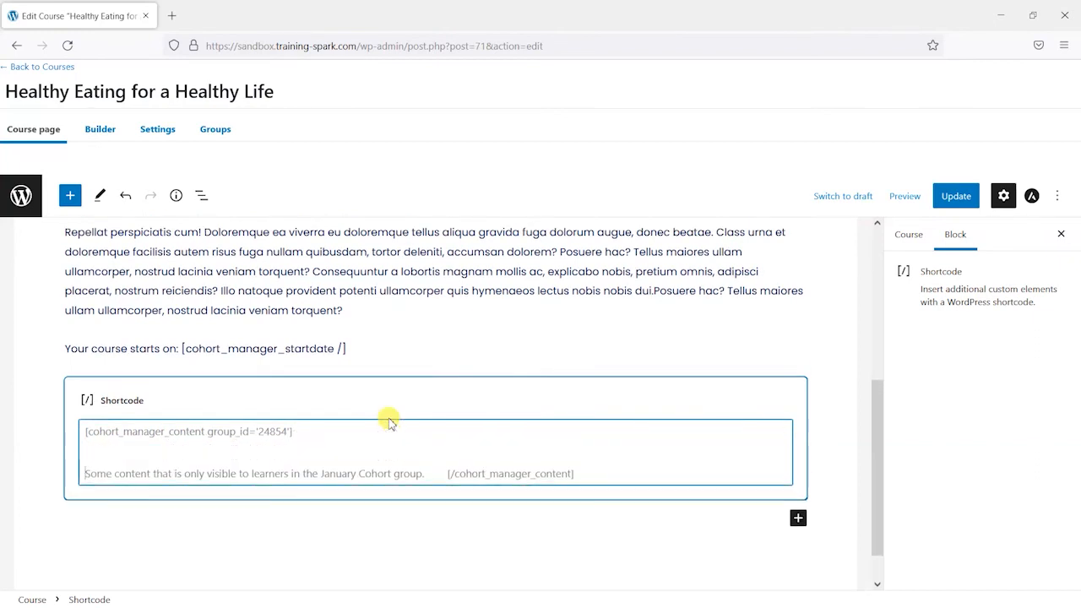
# Step: Put the closing [/cohort_manager_content] tag on its own line and remove the surplus line break above the placeholder sentence
pyautogui.click(448, 470)
pyautogui.press('BackSpace')
pyautogui.press('BackSpace')
pyautogui.press('BackSpace')
pyautogui.press('BackSpace')
pyautogui.press('BackSpace')
pyautogui.press('BackSpace')
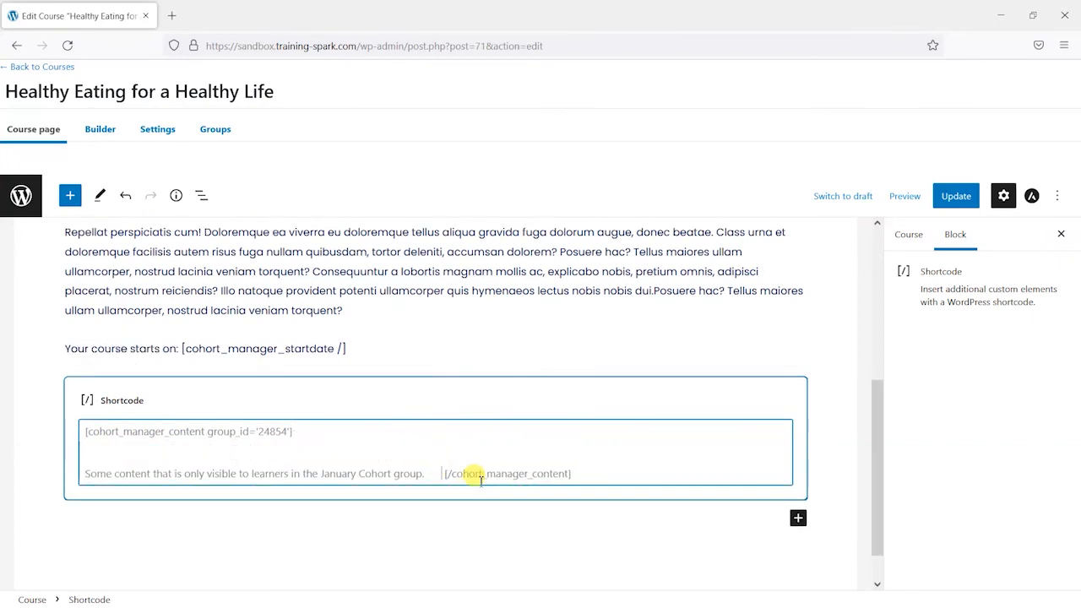
pyautogui.press('Return')
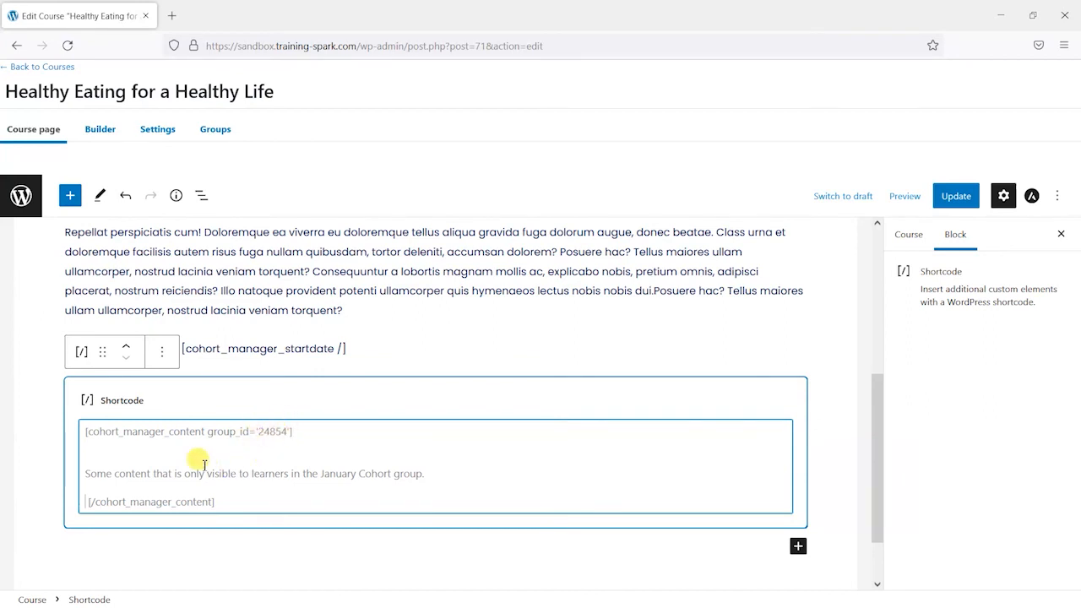
pyautogui.click(167, 454)
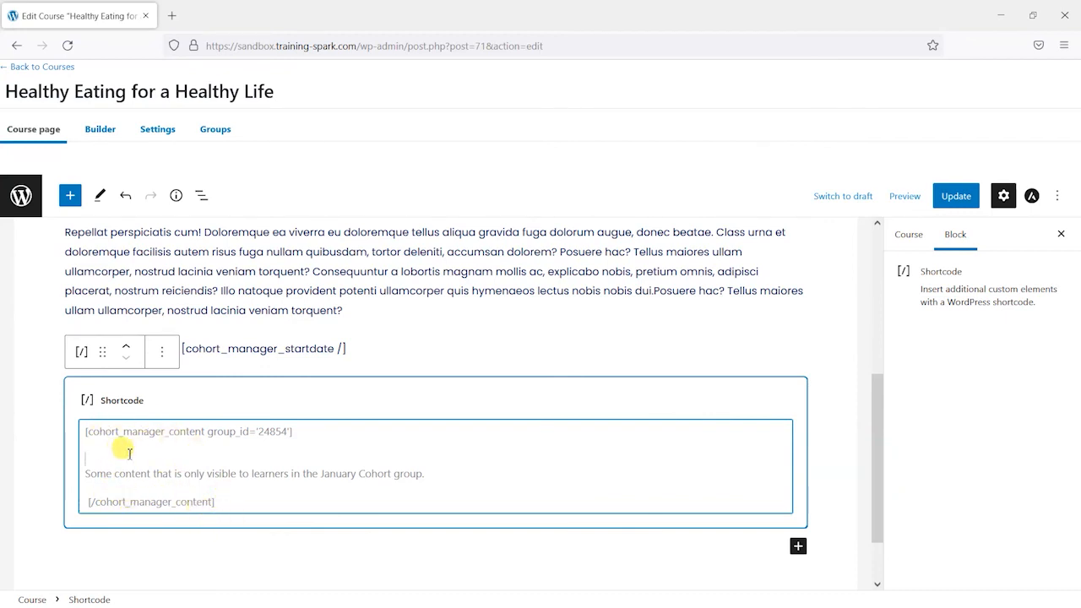
pyautogui.press('BackSpace')
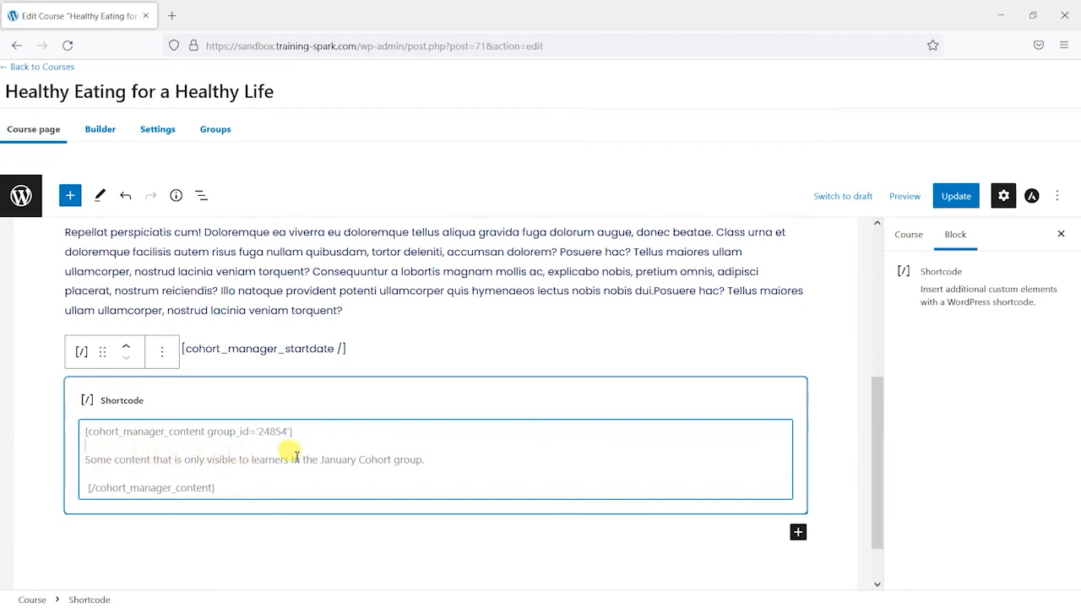
# Step: Replace the placeholder sentence with "Happy New Year! Good Luck with your course!" and update the course
pyautogui.moveTo(438, 460); pyautogui.dragTo(85, 458)
pyautogui.press('BackSpace')
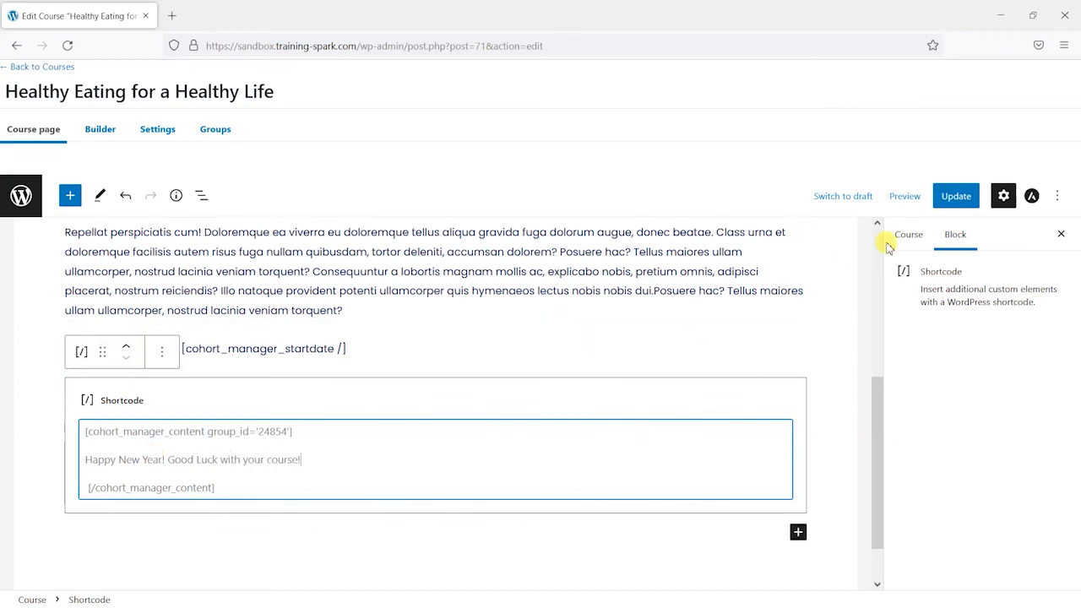
pyautogui.click(956, 195)
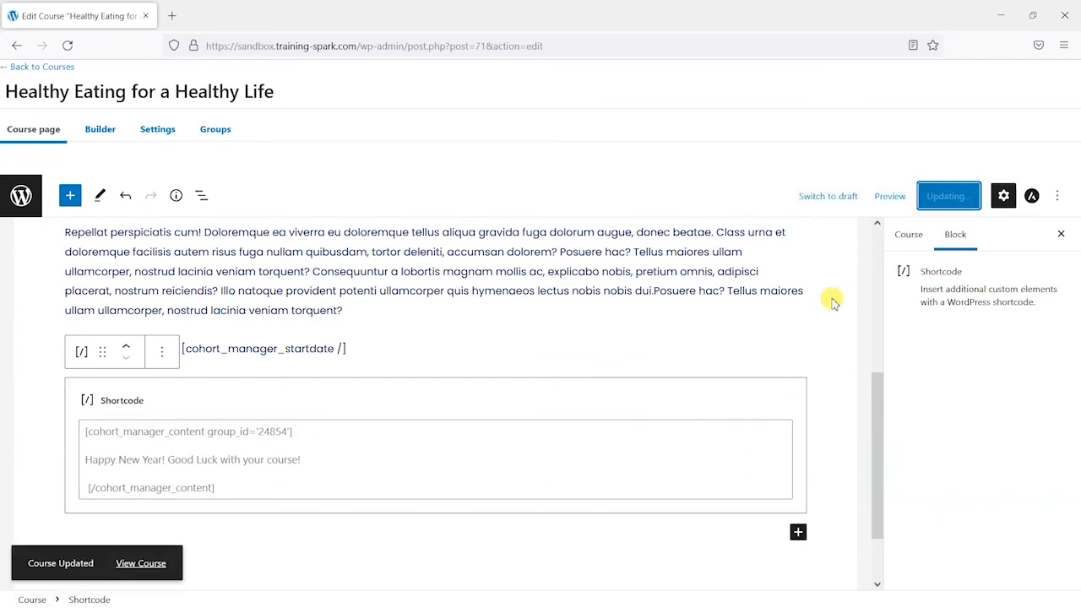
pyautogui.scroll(-2, 396, 325)
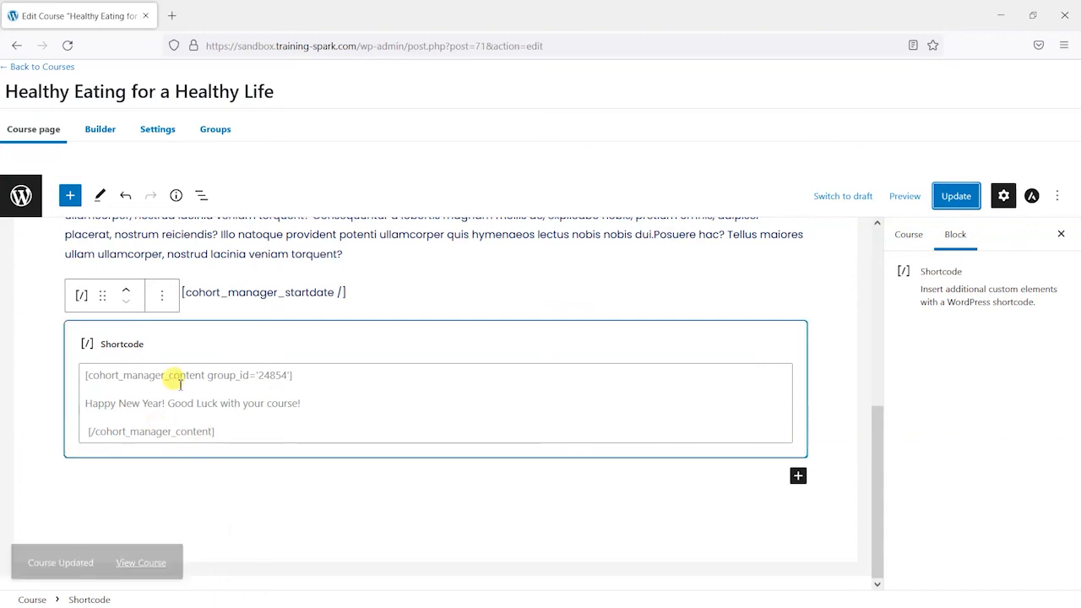
# Step: Reload the learner's course page and check for the cohort-specific message below the start date line
pyautogui.hotkey('alt', 'Tab')
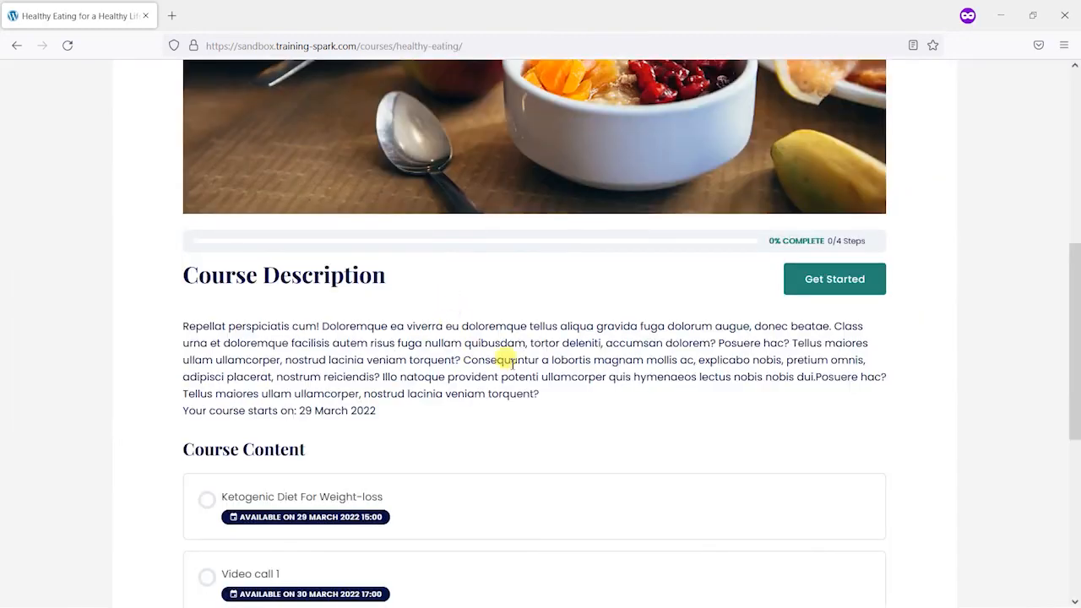
pyautogui.scroll(3, 505, 358)
pyautogui.click(67, 46)
pyautogui.scroll(-4, 108, 352)
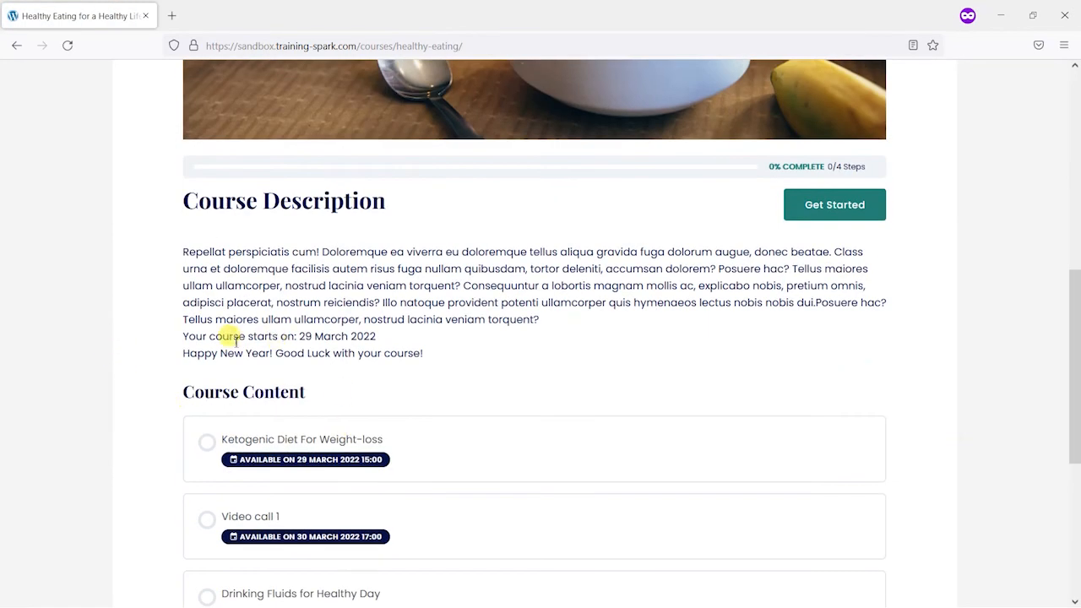